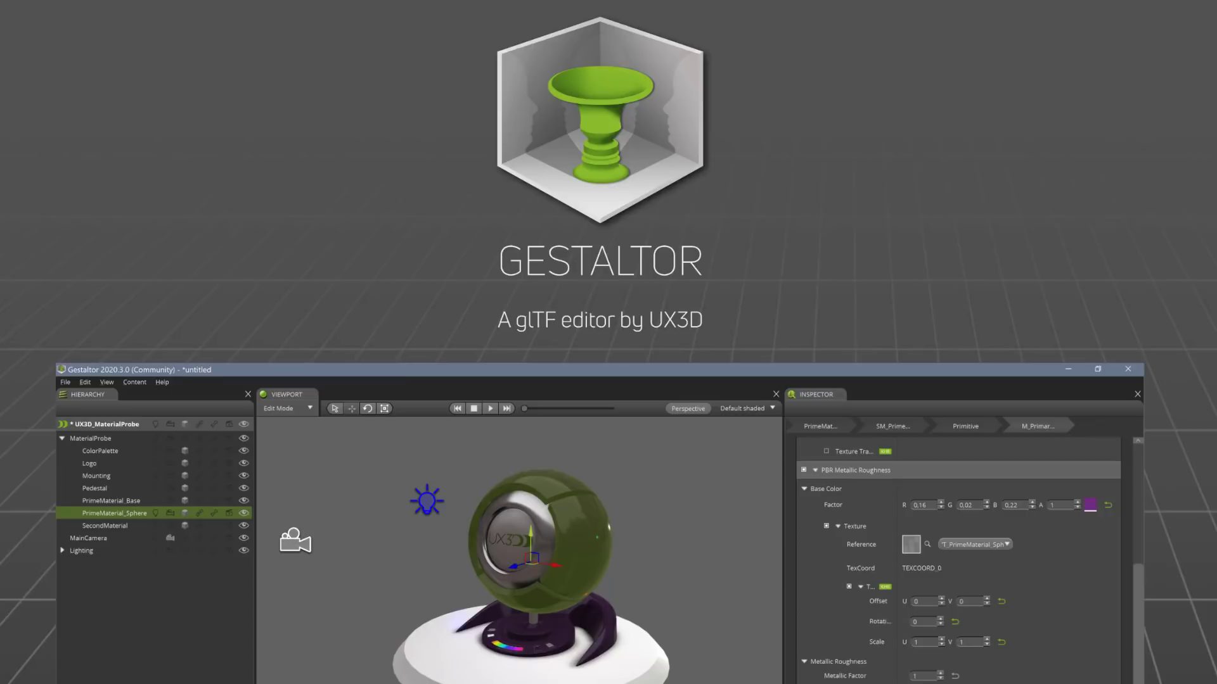
# Scroll the Gestaltor page down to the Community, Professional and Evaluation Beta download cards
pyautogui.scroll(-10, 983, 352)
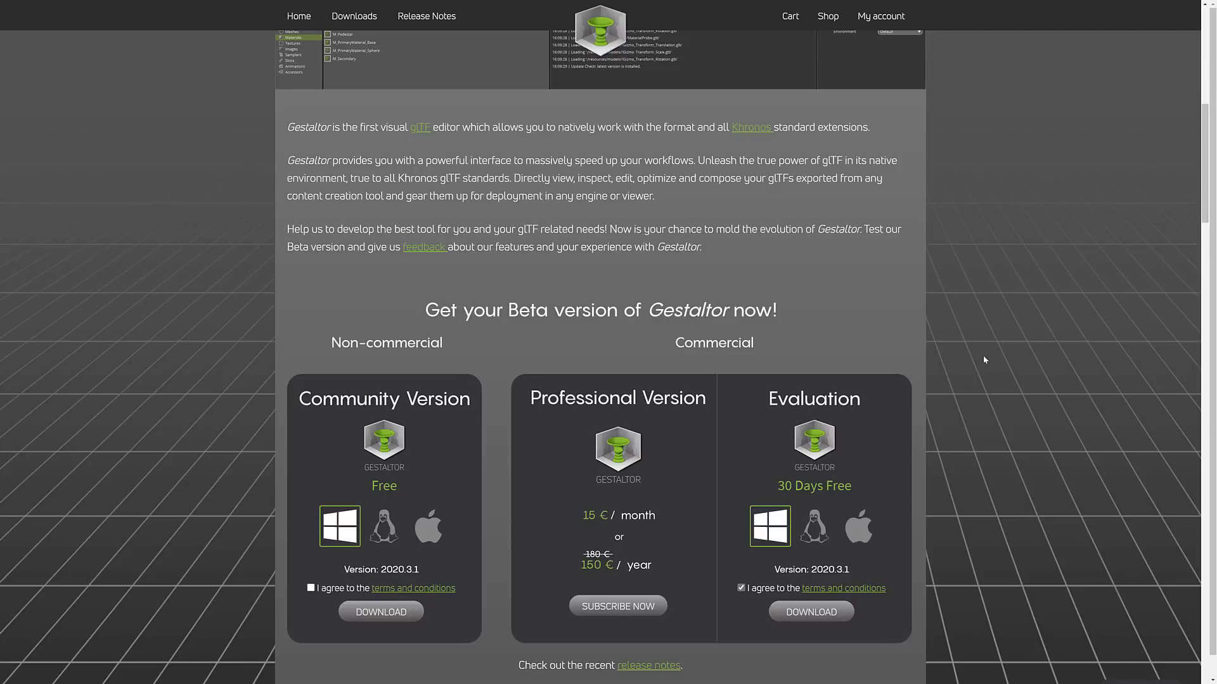
# Read through the gestaltor.io feature sections down to the 2020 roadmap
pyautogui.scroll(-3, 973, 364)
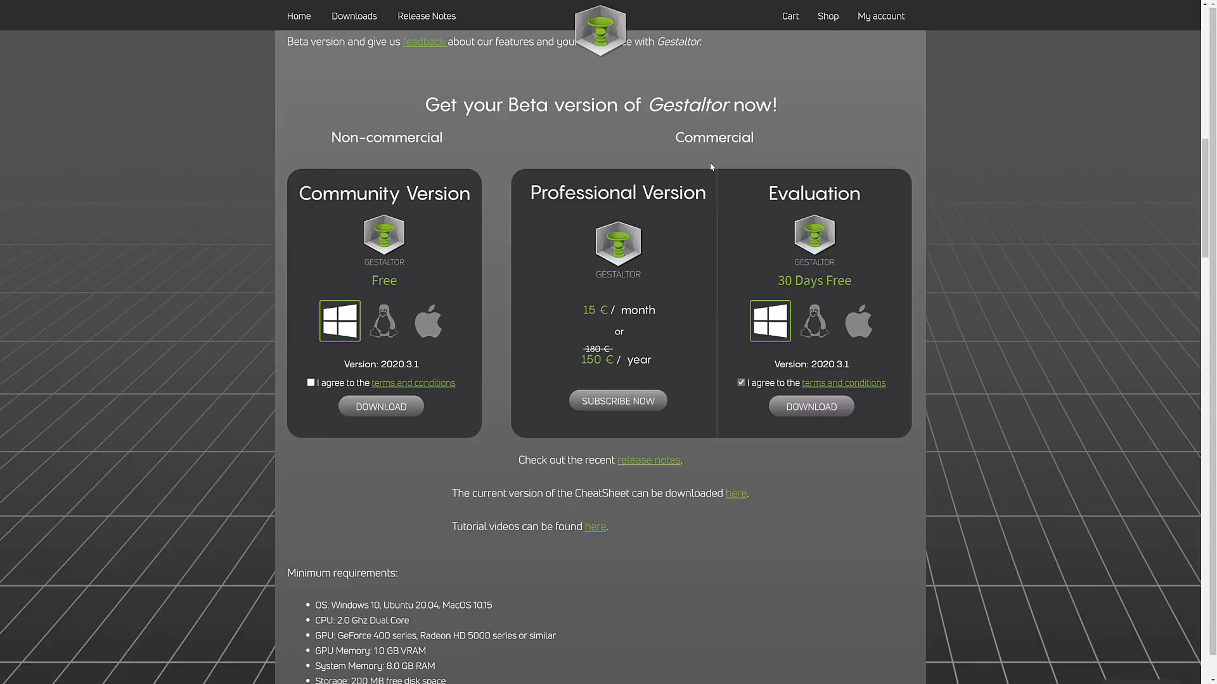
pyautogui.scroll(-2, 784, 241)
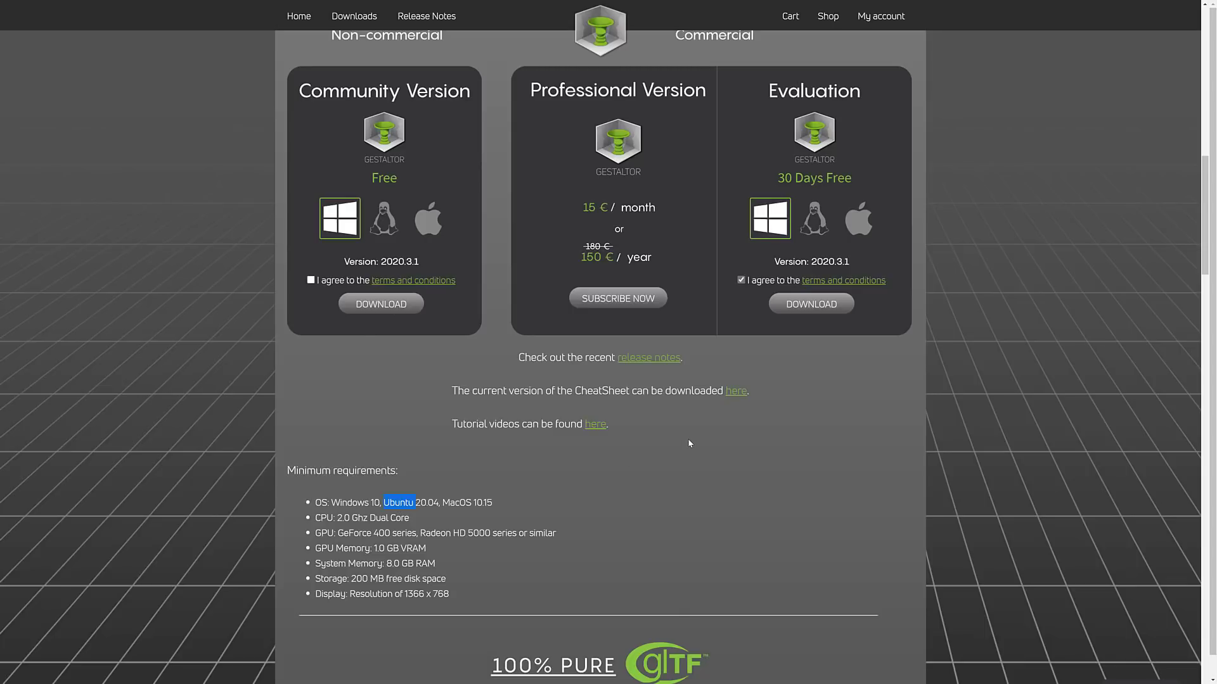
pyautogui.scroll(-8, 692, 446)
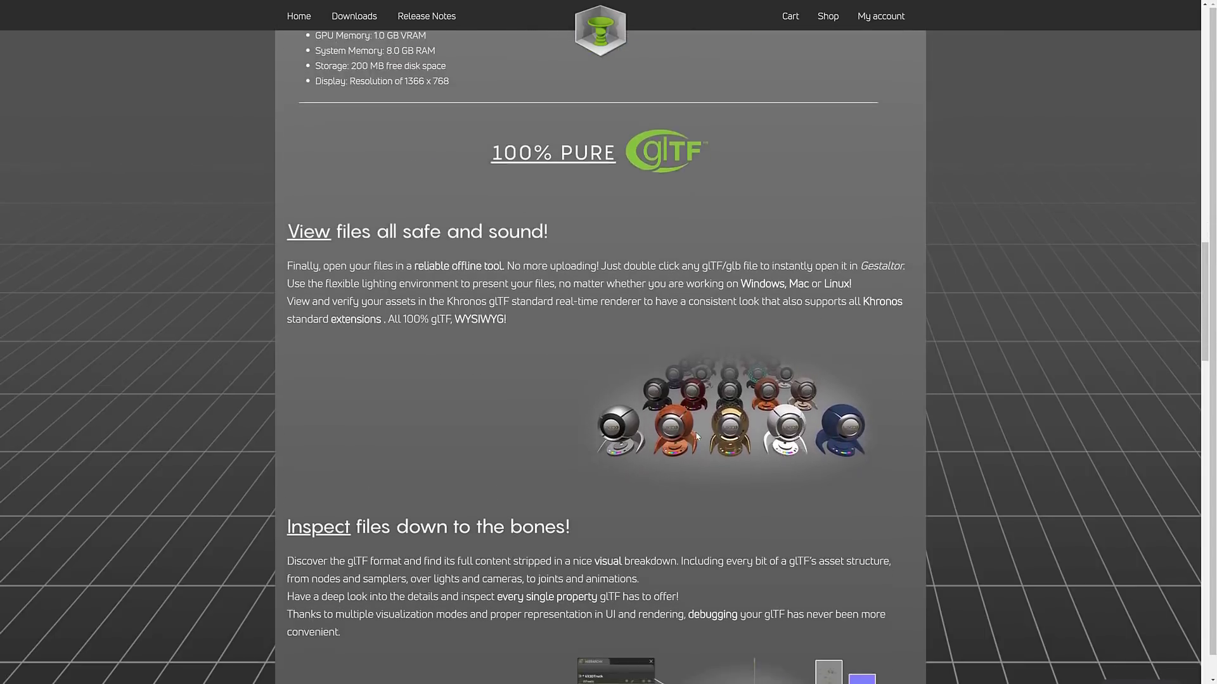
pyautogui.scroll(-11, 695, 433)
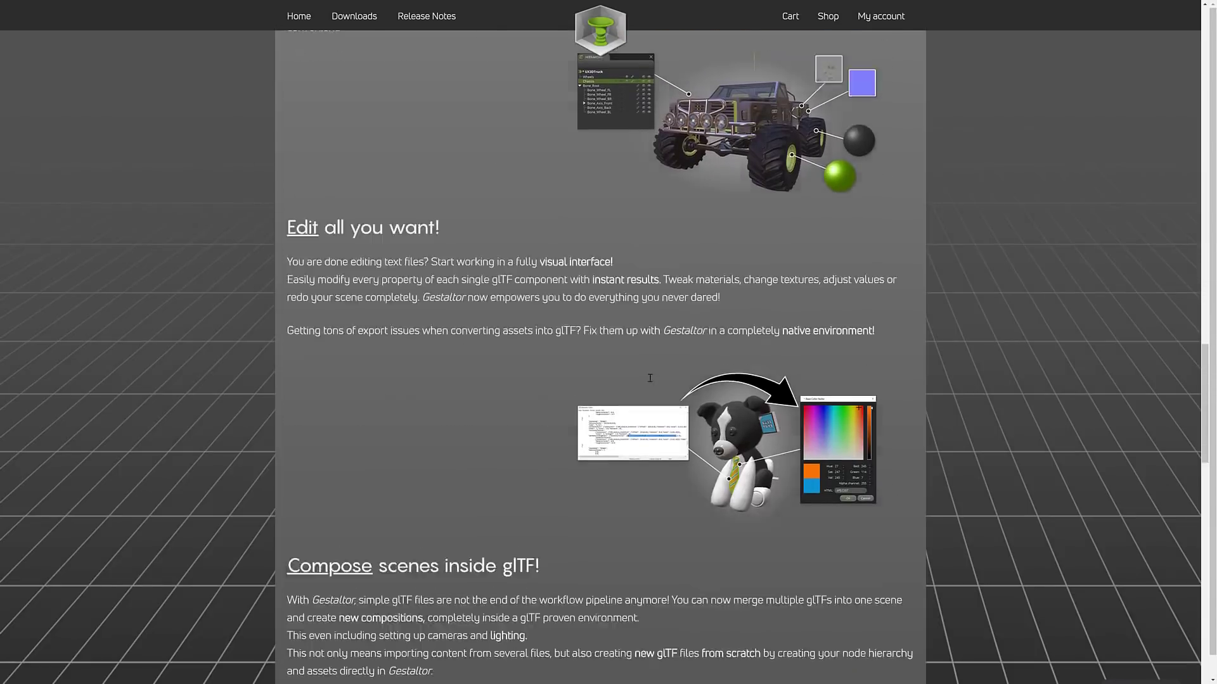
pyautogui.scroll(-14, 650, 378)
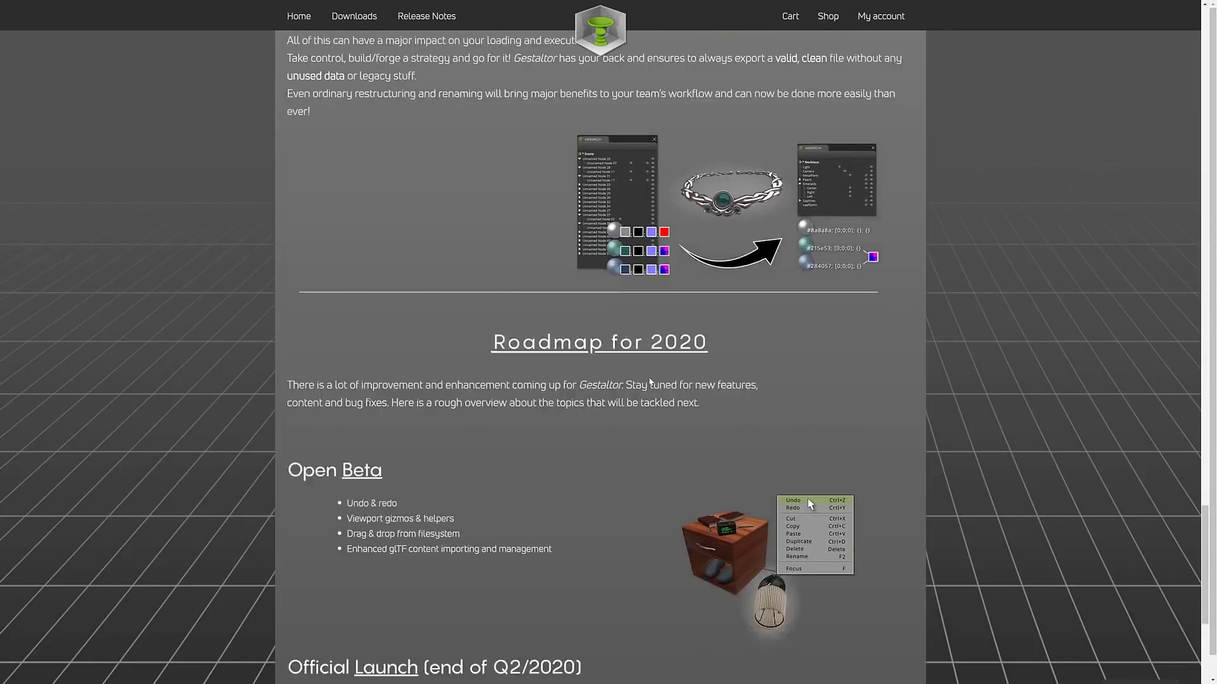
pyautogui.scroll(-4, 649, 380)
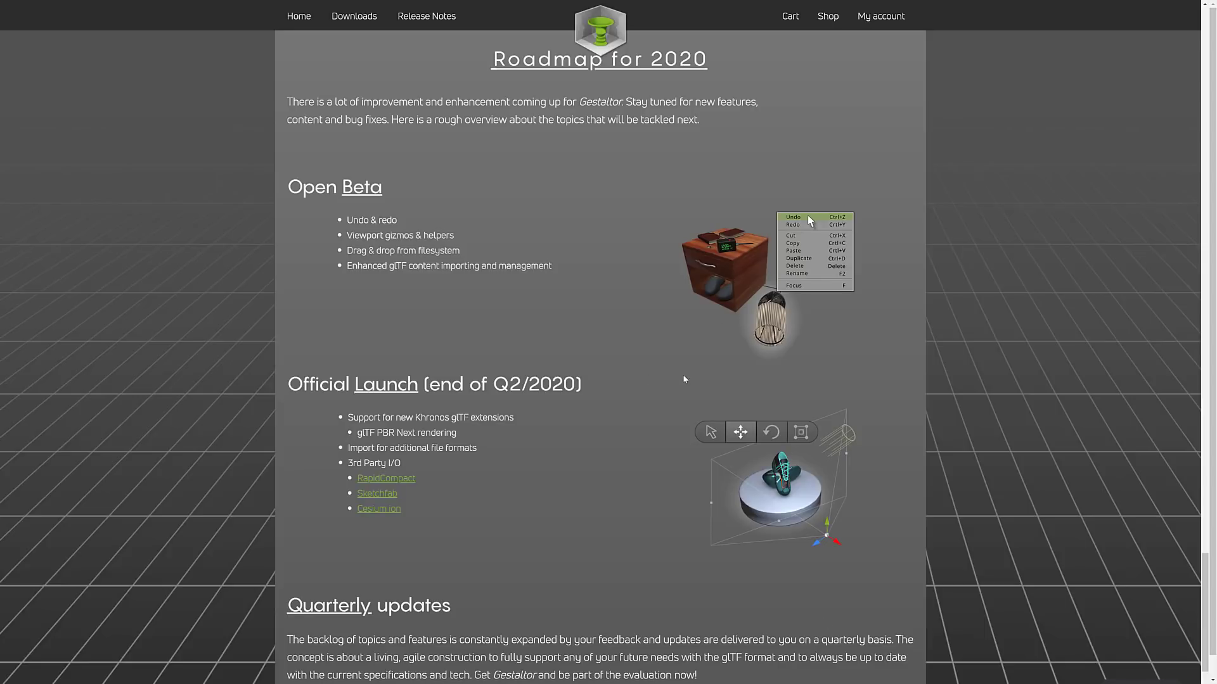
pyautogui.scroll(-2, 688, 379)
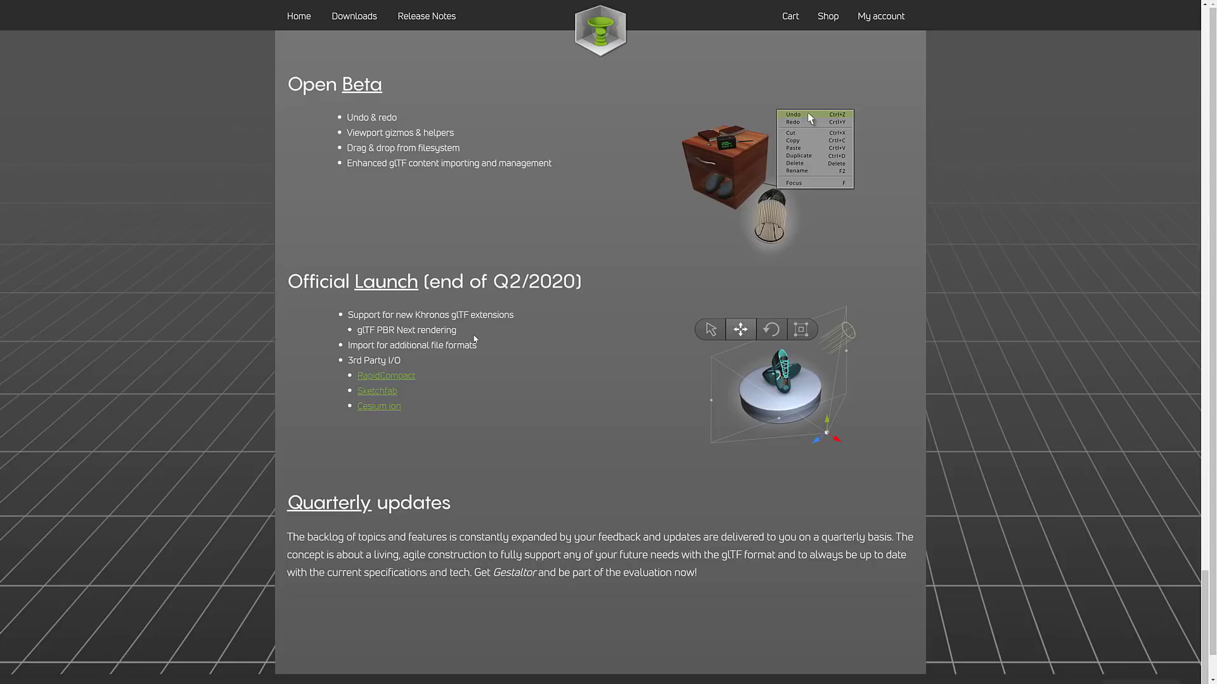
pyautogui.moveTo(379, 4)
# Switch to the Gestaltor editor and pan the view to centre the material probe
pyautogui.hotkey('alt', 'Tab')
pyautogui.press('Tab')
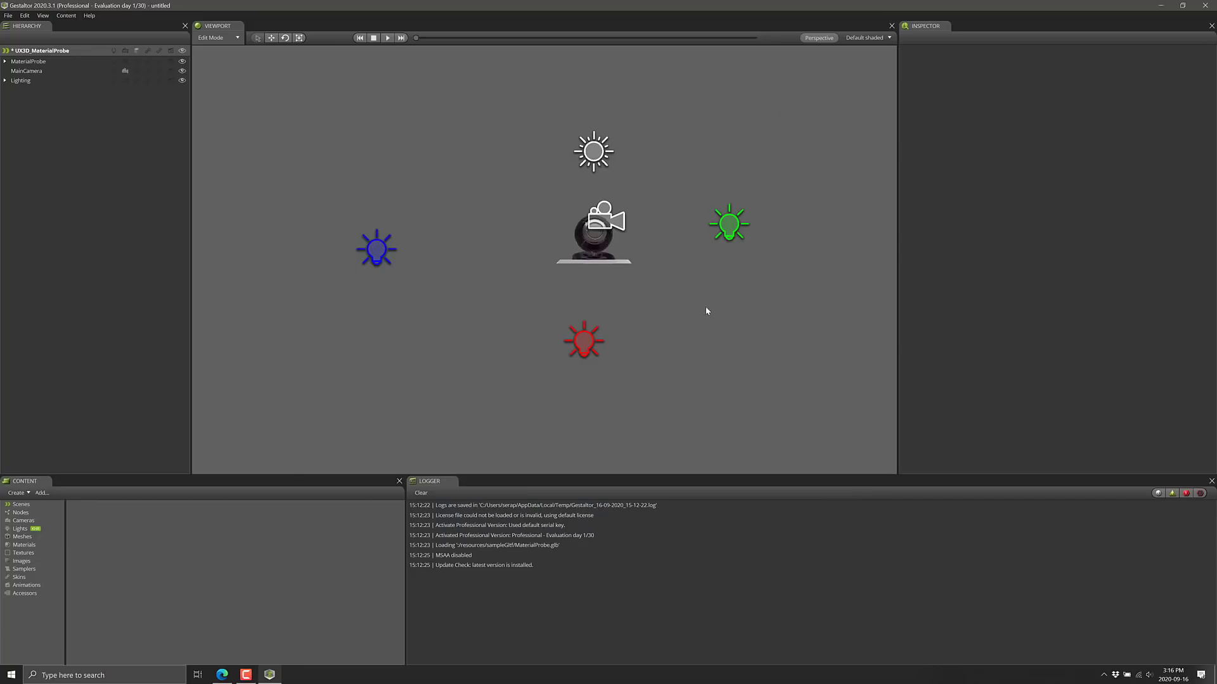
pyautogui.moveTo(691, 316); pyautogui.dragTo(555, 298, button='middle')
# Inspect MaterialProbe, MainCamera, the Lighting group, the green light and PointLight_Red
pyautogui.click(39, 62)
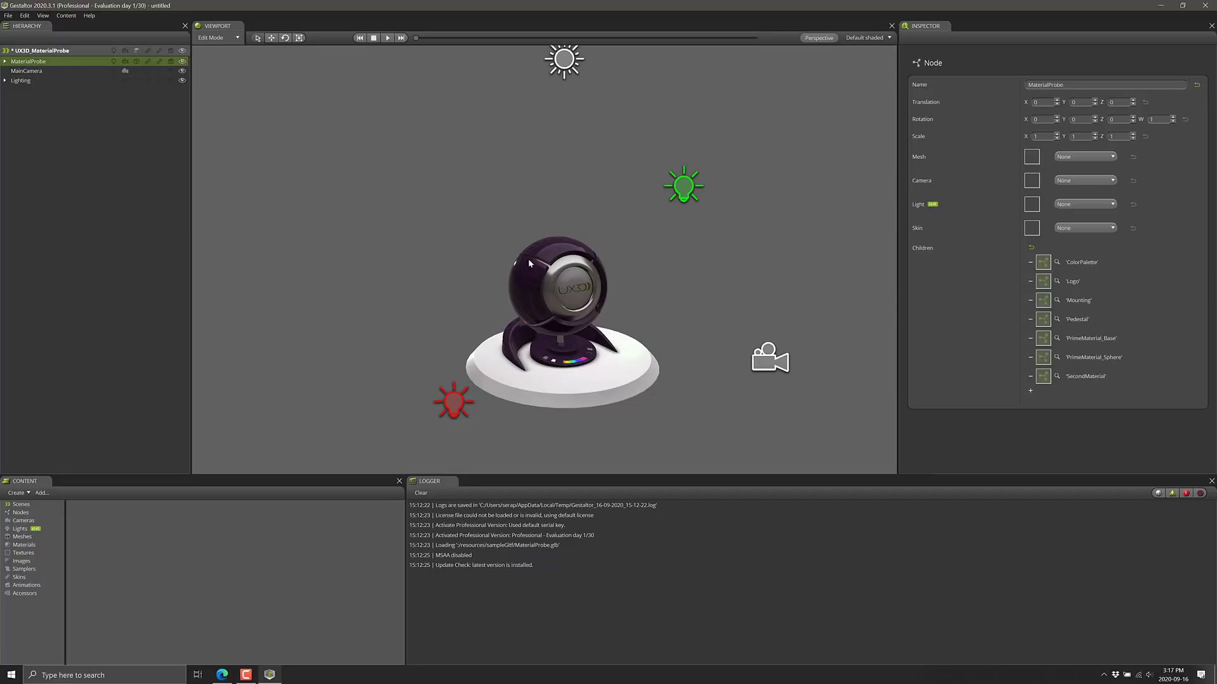
pyautogui.click(44, 71)
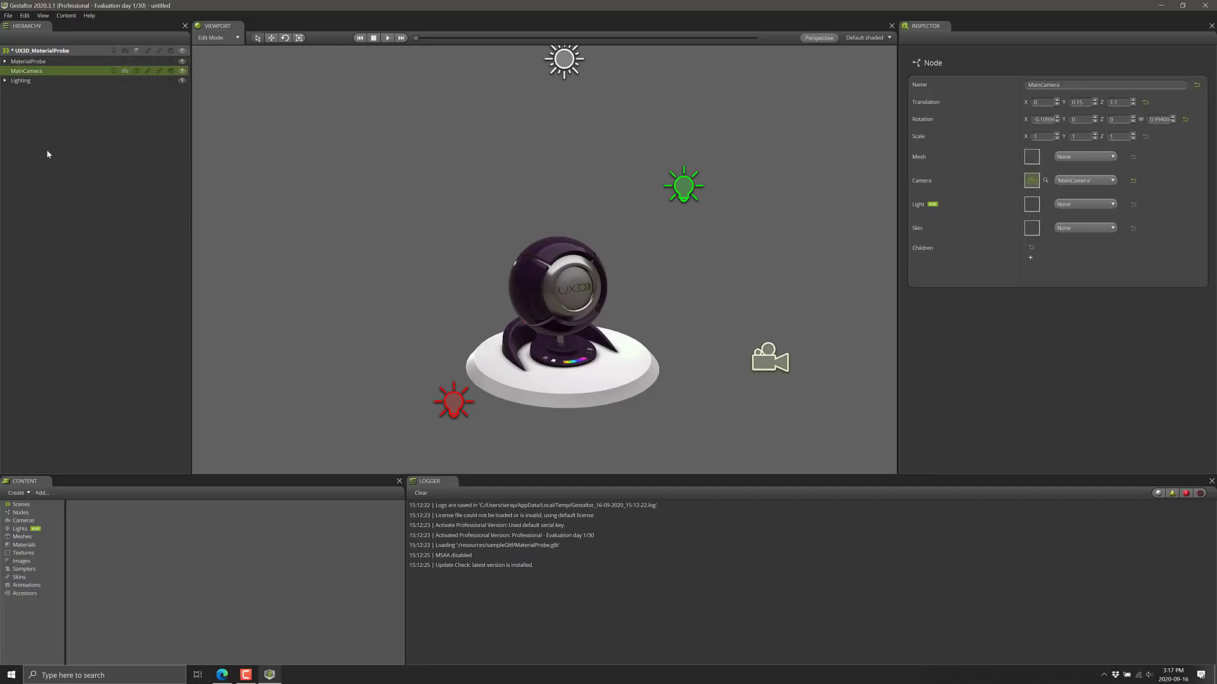
pyautogui.press('Down')
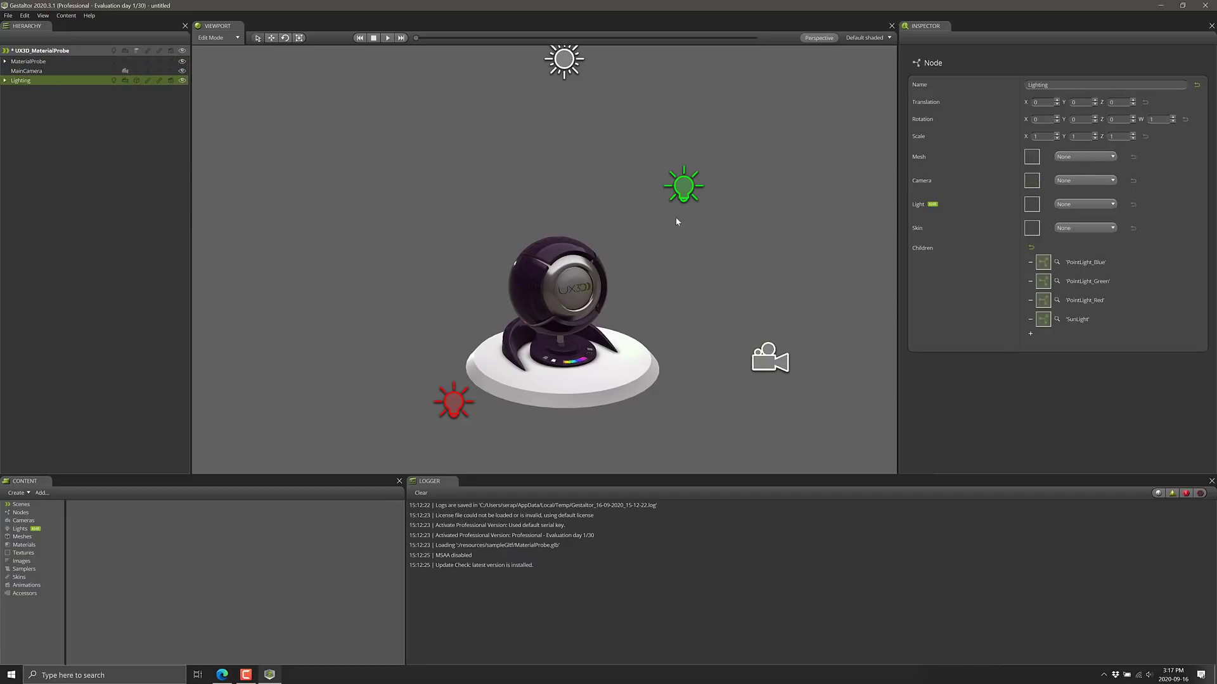
pyautogui.click(681, 194)
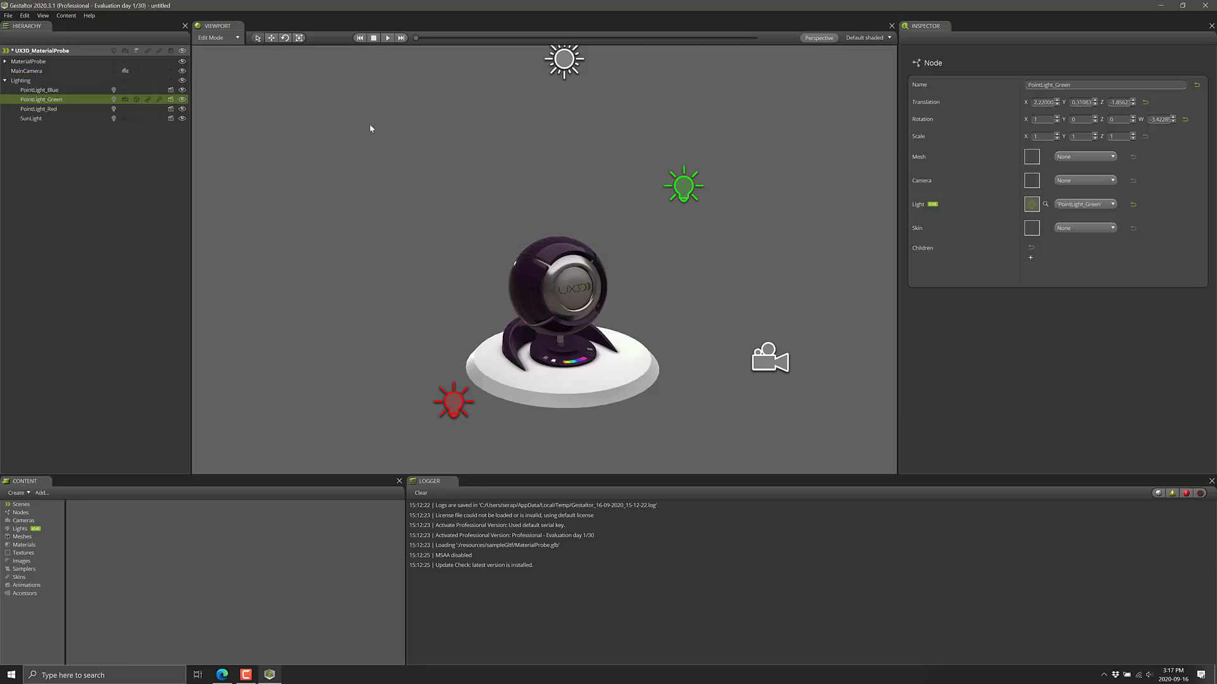
pyautogui.click(42, 109)
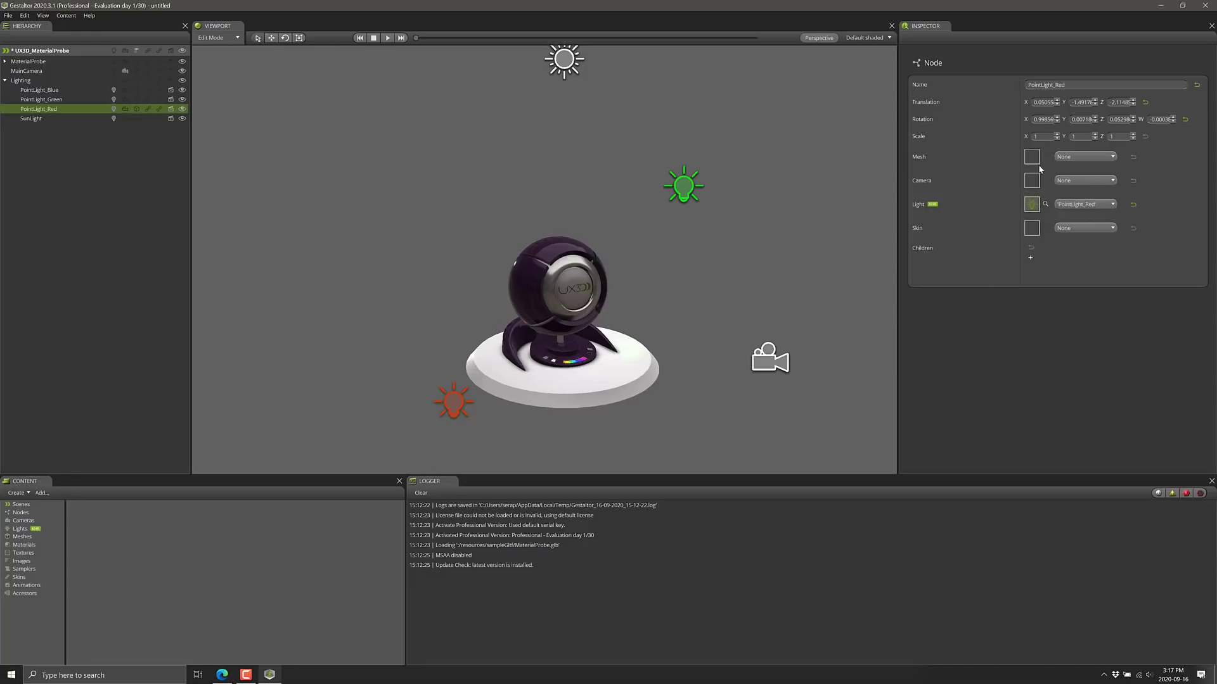
# Open PointLight_Red's light properties from the scene's Lights list
pyautogui.click(1070, 204)
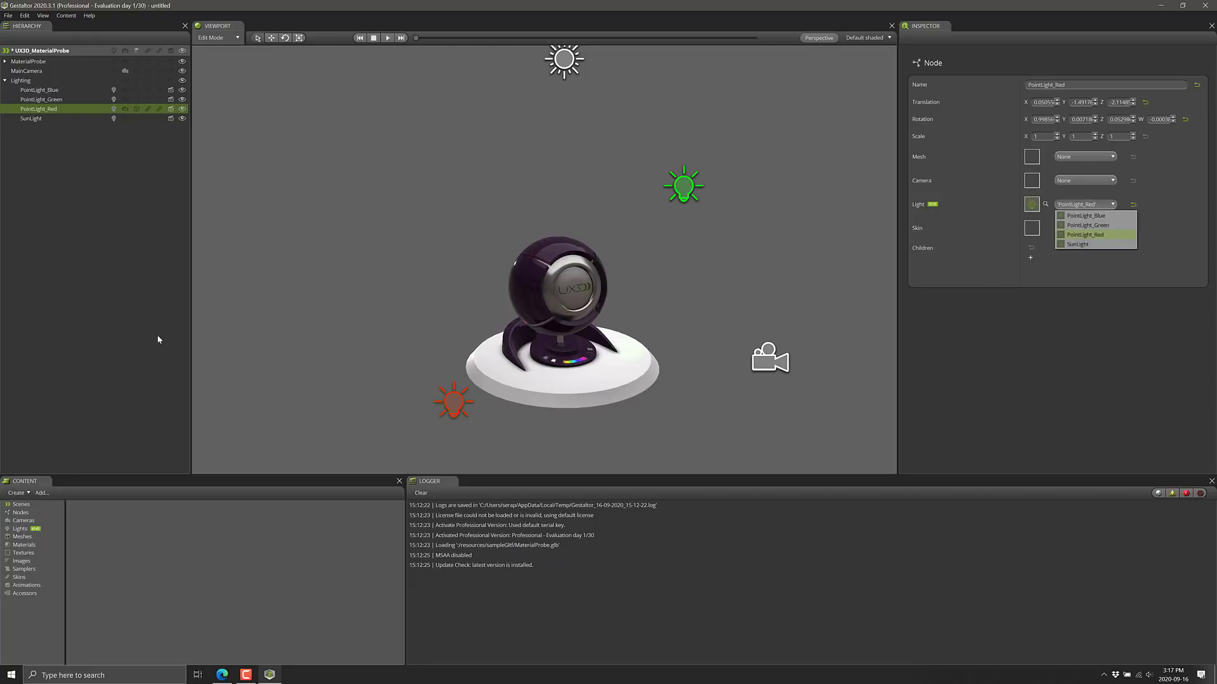
pyautogui.click(18, 529)
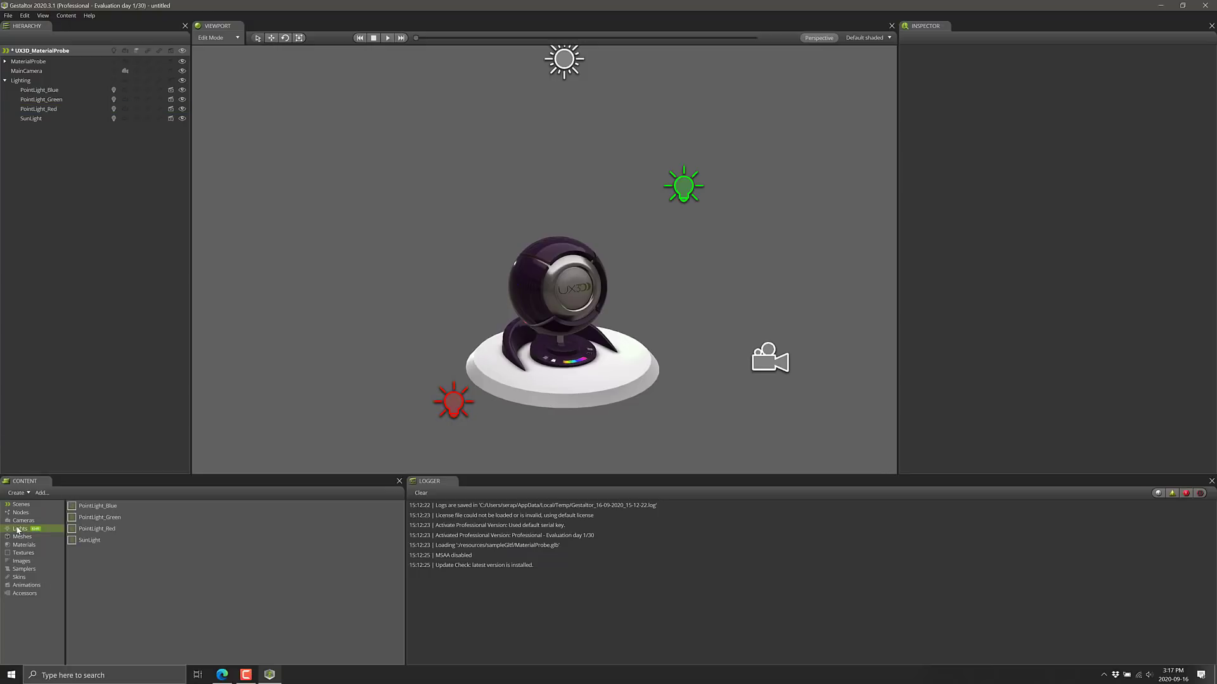
pyautogui.click(97, 531)
# Change PointLight_Red's colour, first to pink, then to pale green
pyautogui.click(1144, 121)
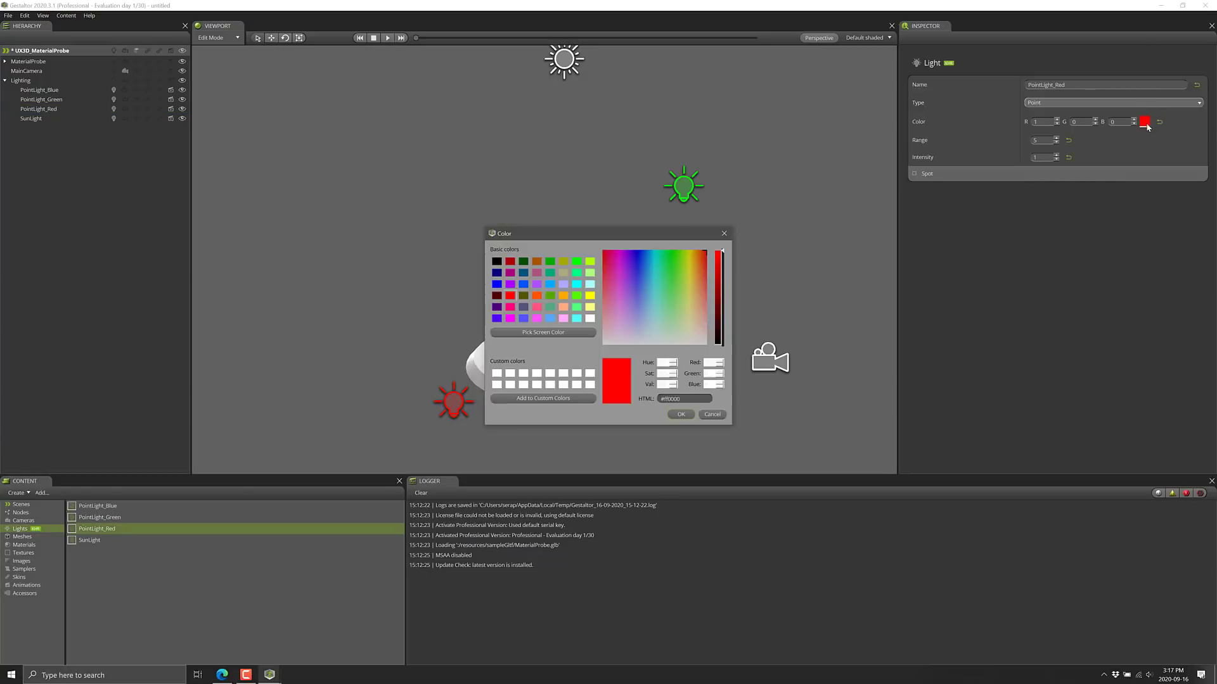
pyautogui.moveTo(639, 293); pyautogui.dragTo(697, 264)
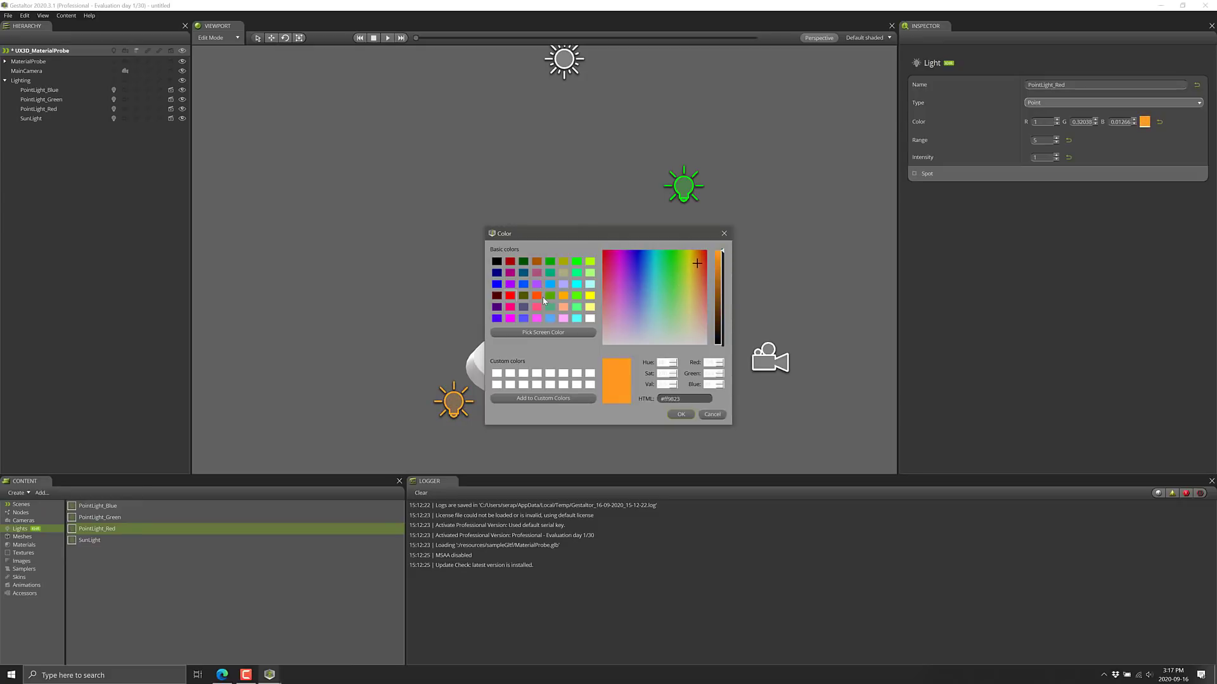
pyautogui.click(563, 318)
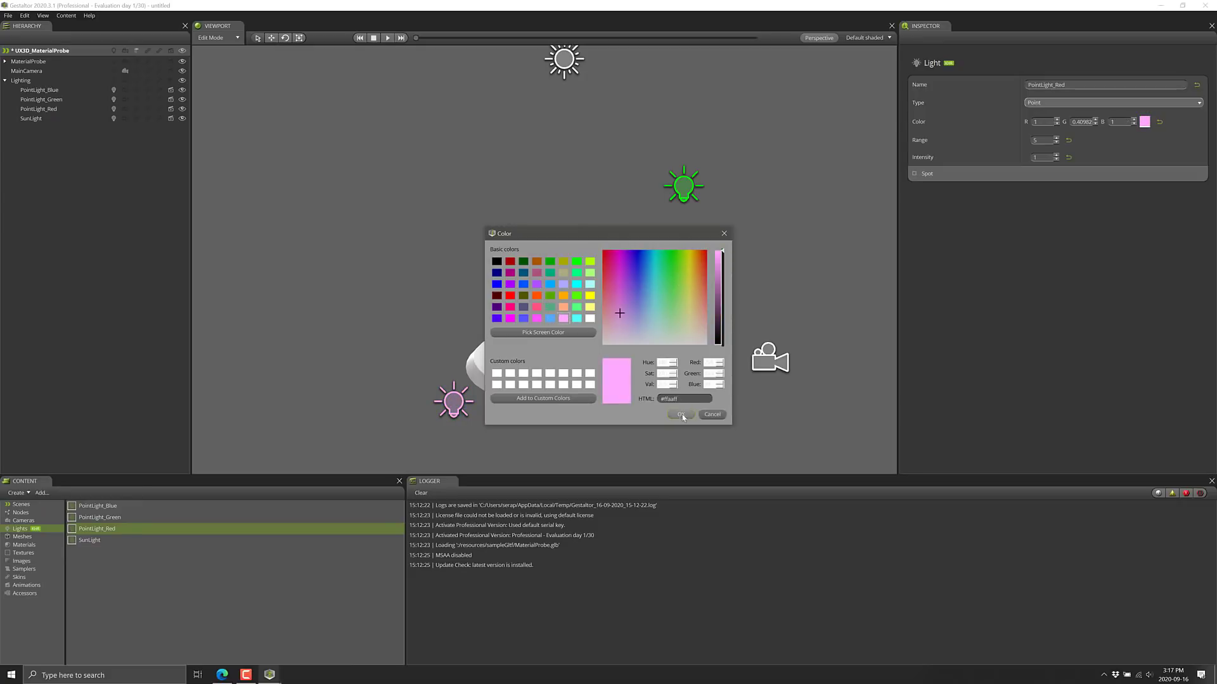
pyautogui.click(681, 414)
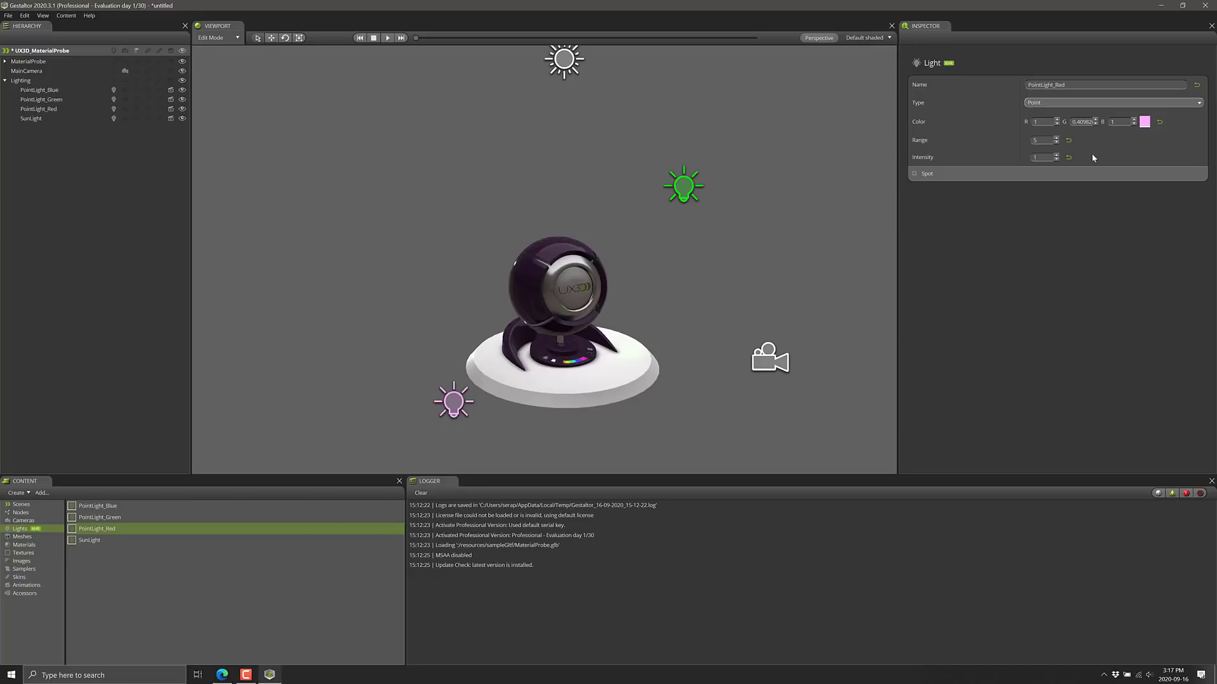
pyautogui.click(1144, 123)
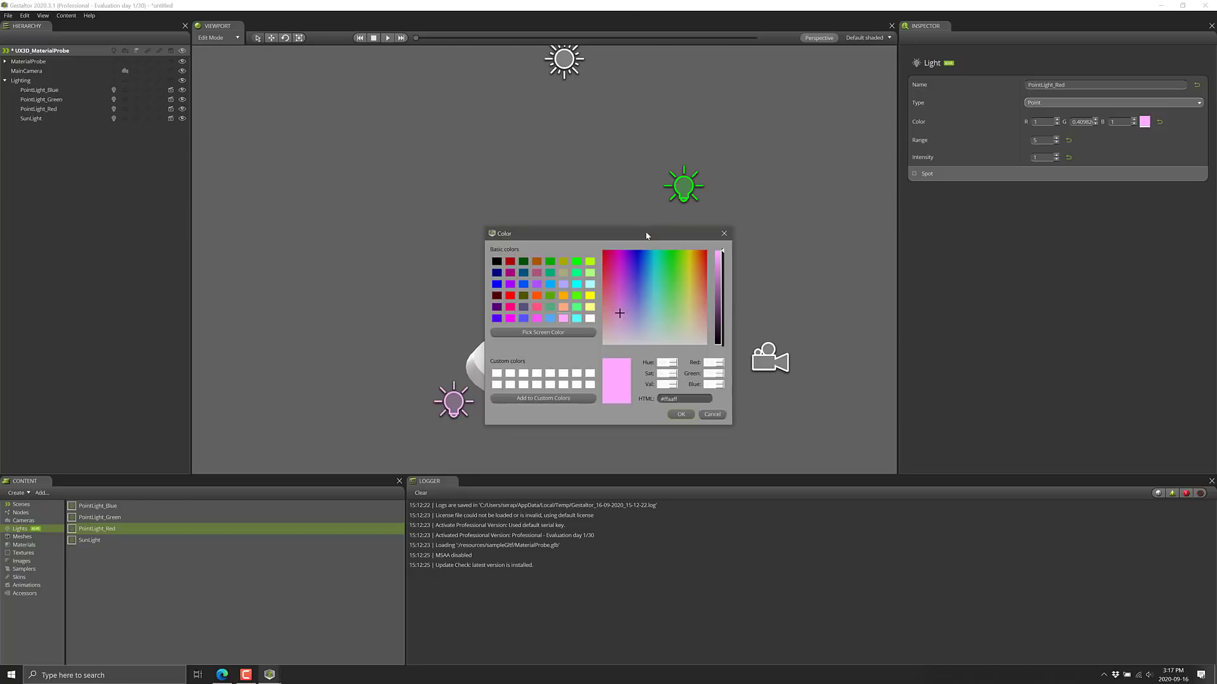
pyautogui.moveTo(646, 235); pyautogui.dragTo(984, 234)
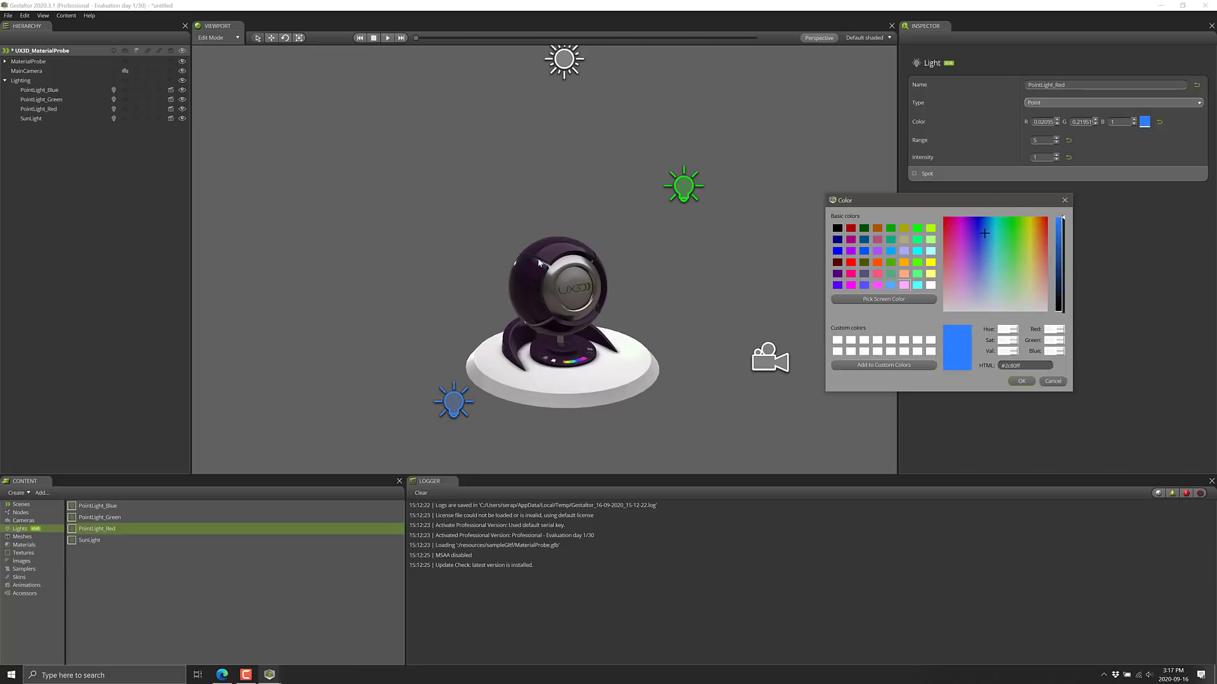
pyautogui.click(1006, 269)
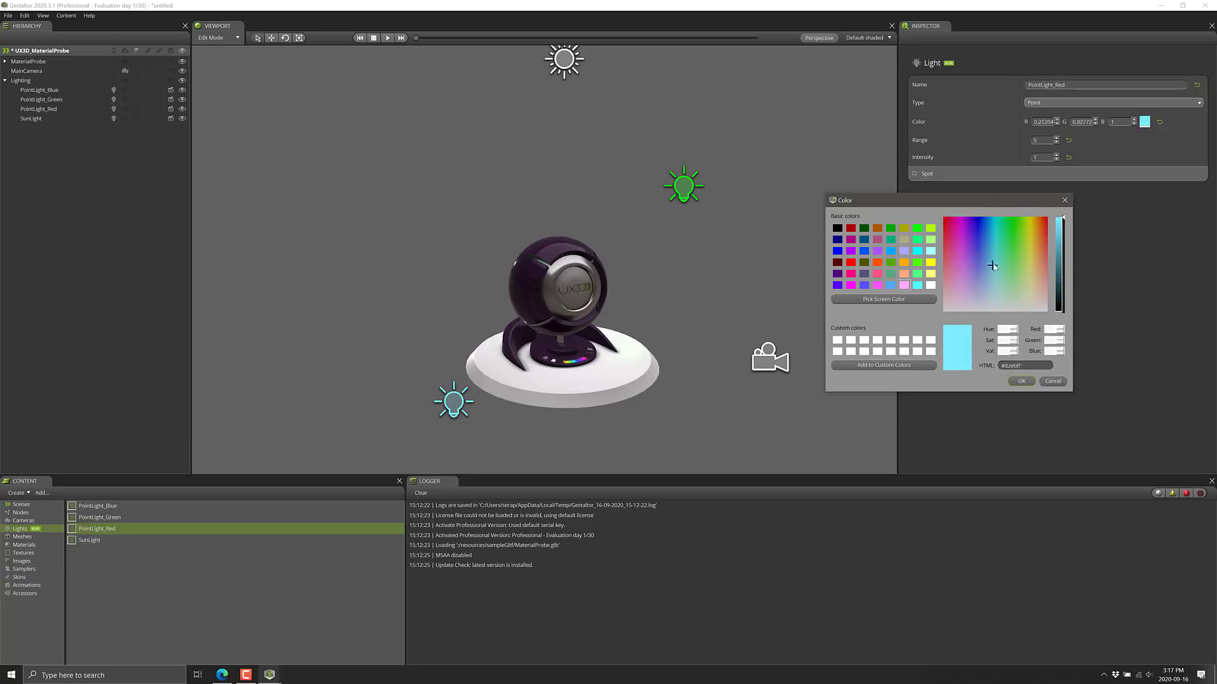
pyautogui.click(1023, 381)
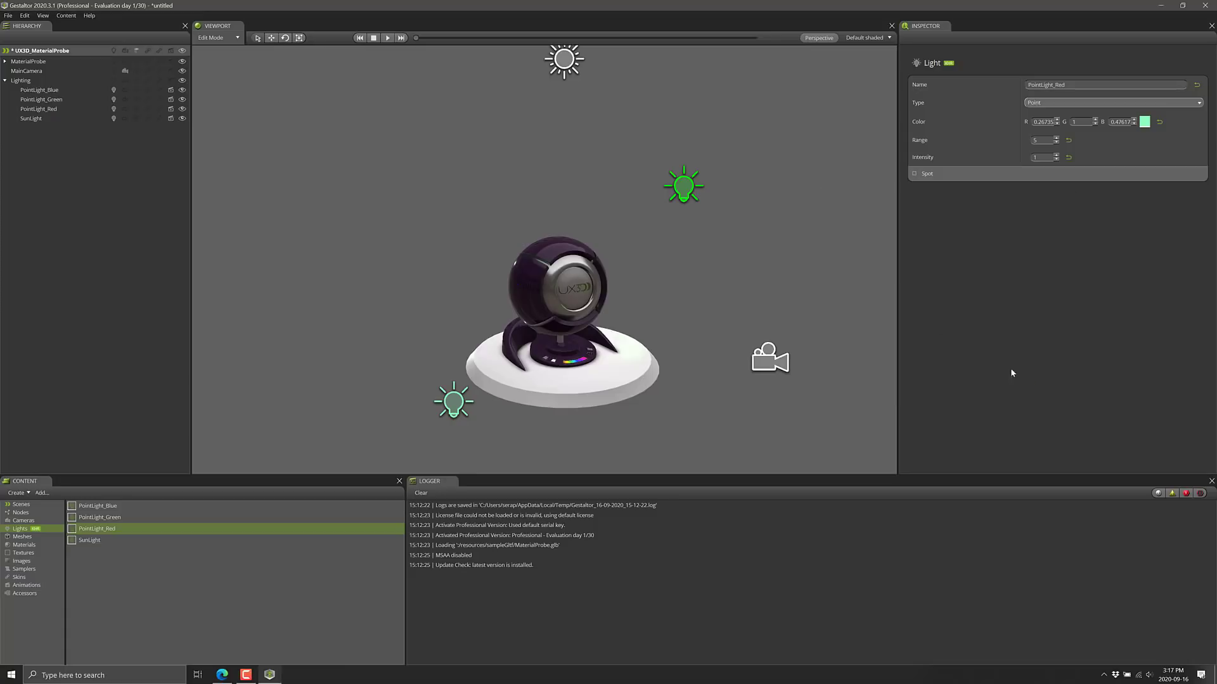
# Raise PointLight_Red's intensity to about 2.9 and its range to 5.9
pyautogui.click(1057, 156)
pyautogui.click(1057, 156)
pyautogui.click(1057, 138)
pyautogui.click(1057, 138)
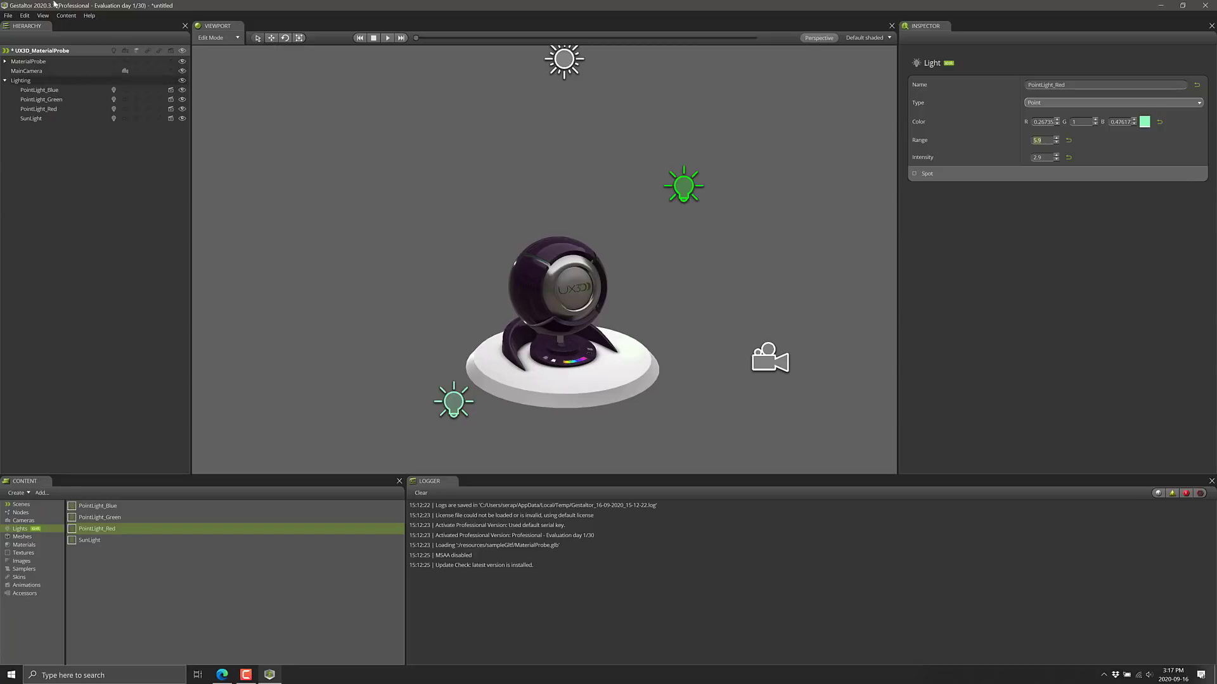
# Select the Pedestal node and nudge it along X to about -0.006 with Translate
pyautogui.click(20, 513)
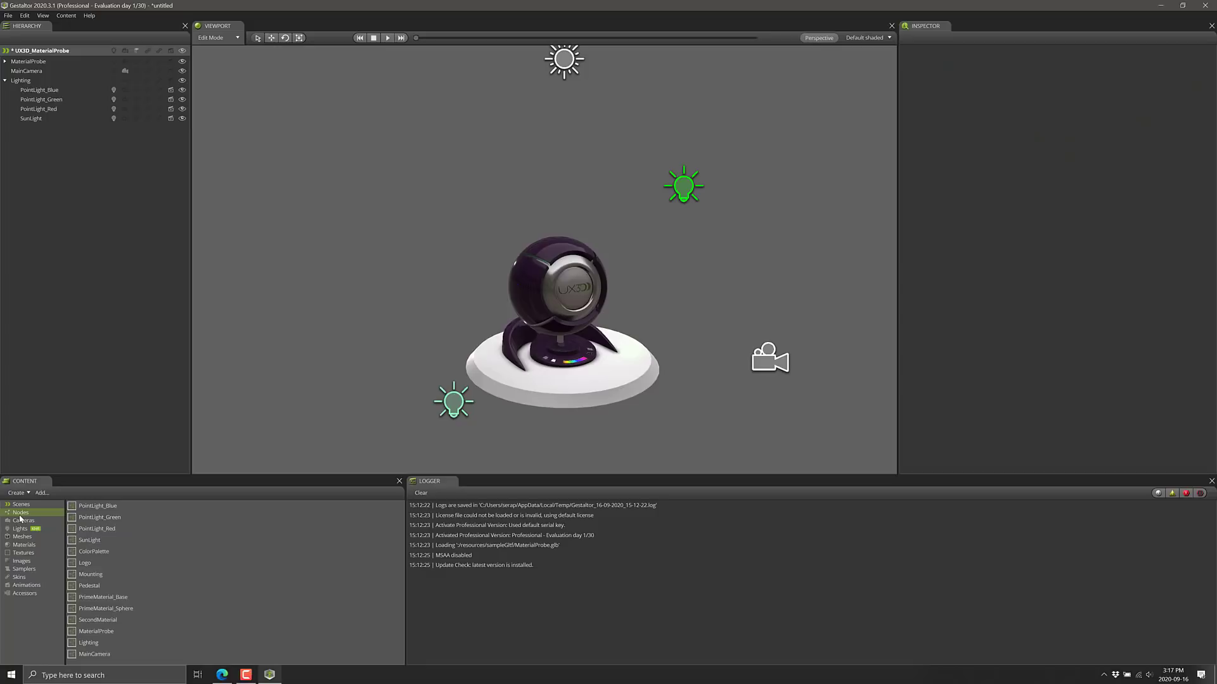
pyautogui.click(100, 584)
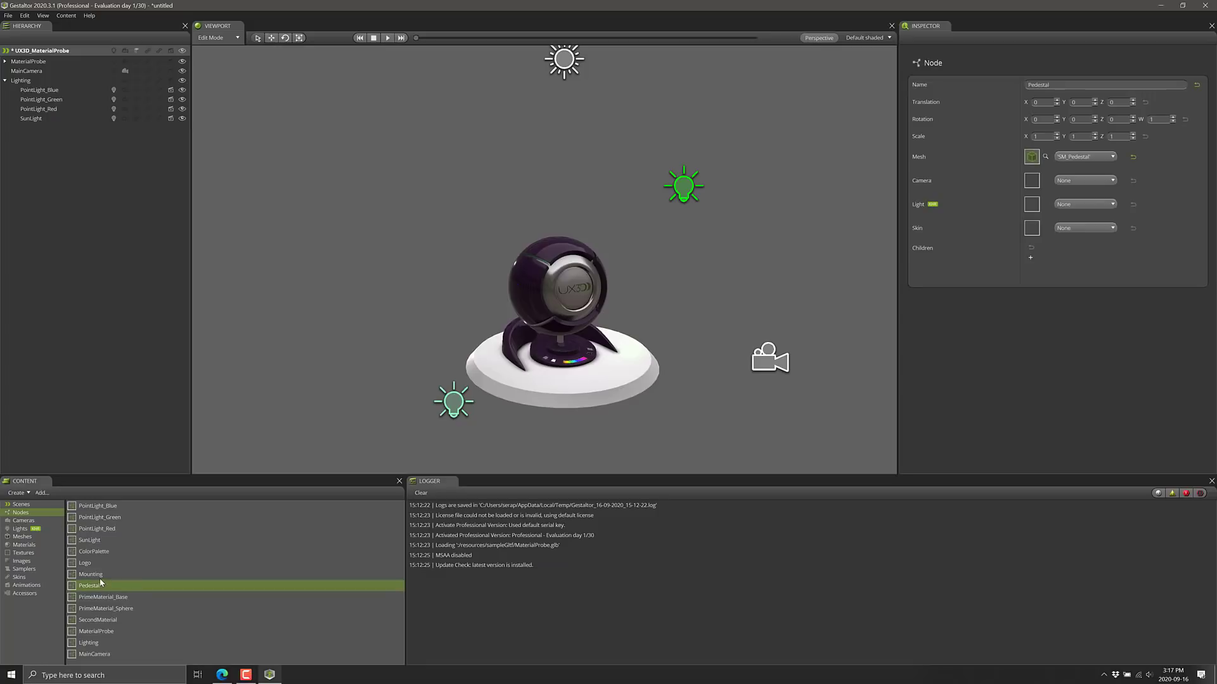
pyautogui.click(558, 386)
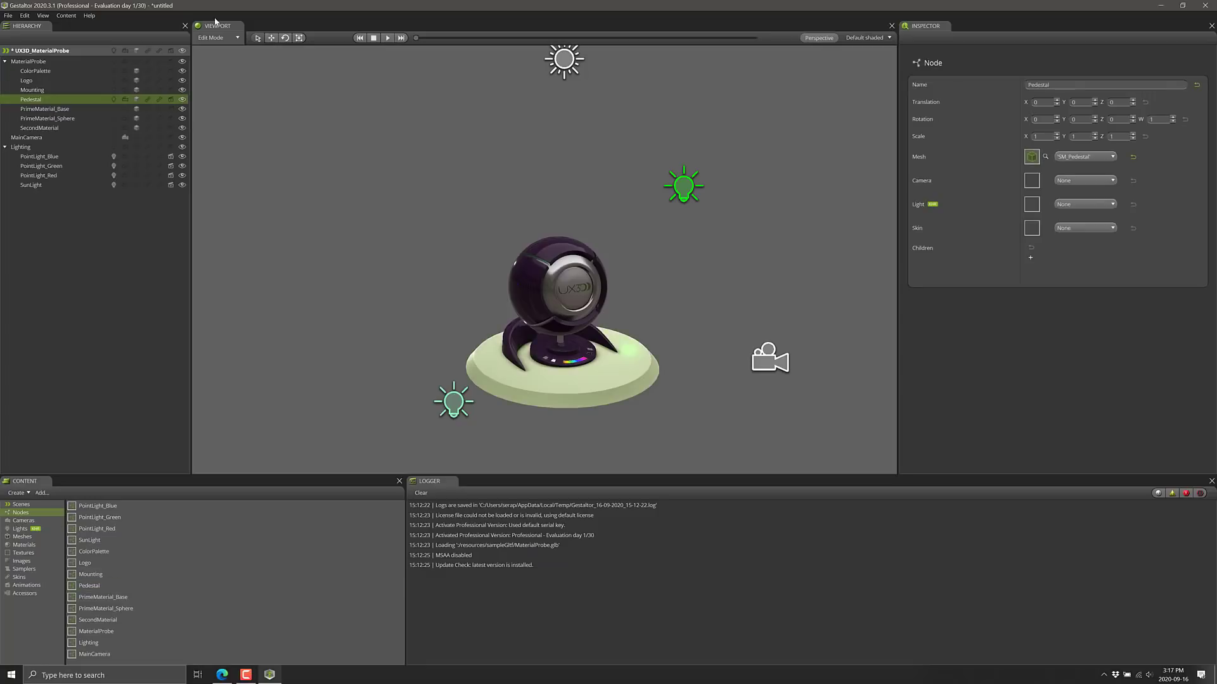
pyautogui.click(272, 38)
pyautogui.moveTo(594, 303); pyautogui.dragTo(589, 272)
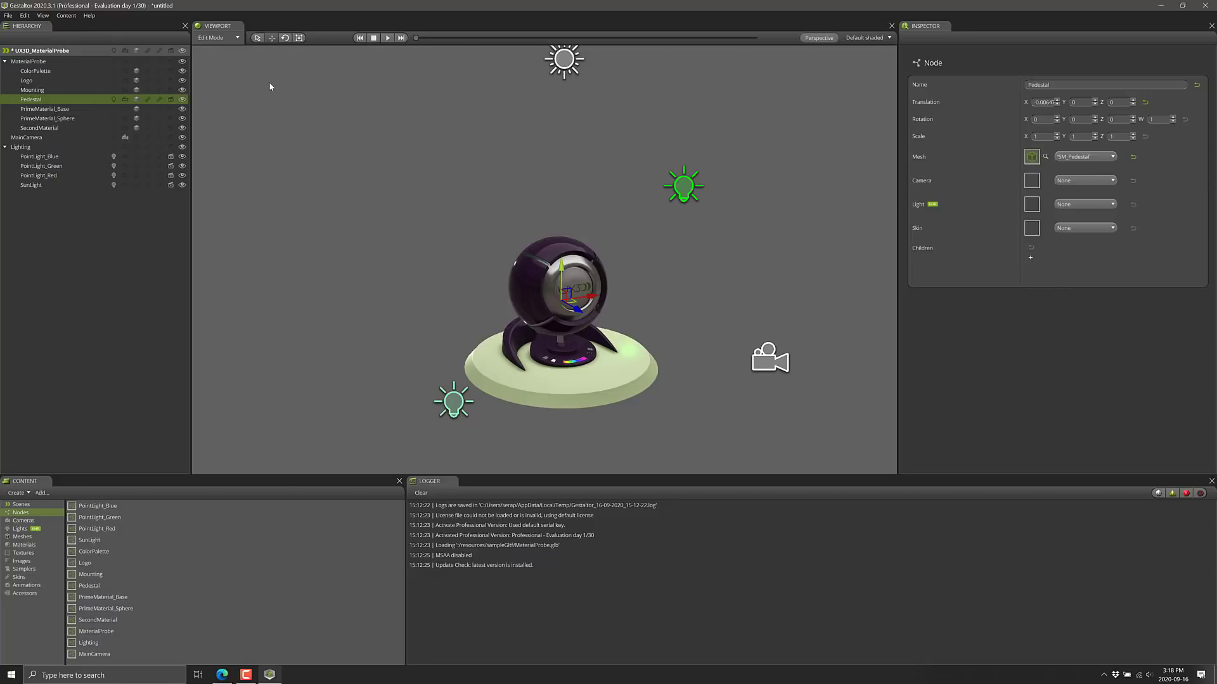
# Reopen the recent lilit_endora scene.gltf, discarding the untitled scene's changes
pyautogui.click(241, 39)
pyautogui.click(228, 57)
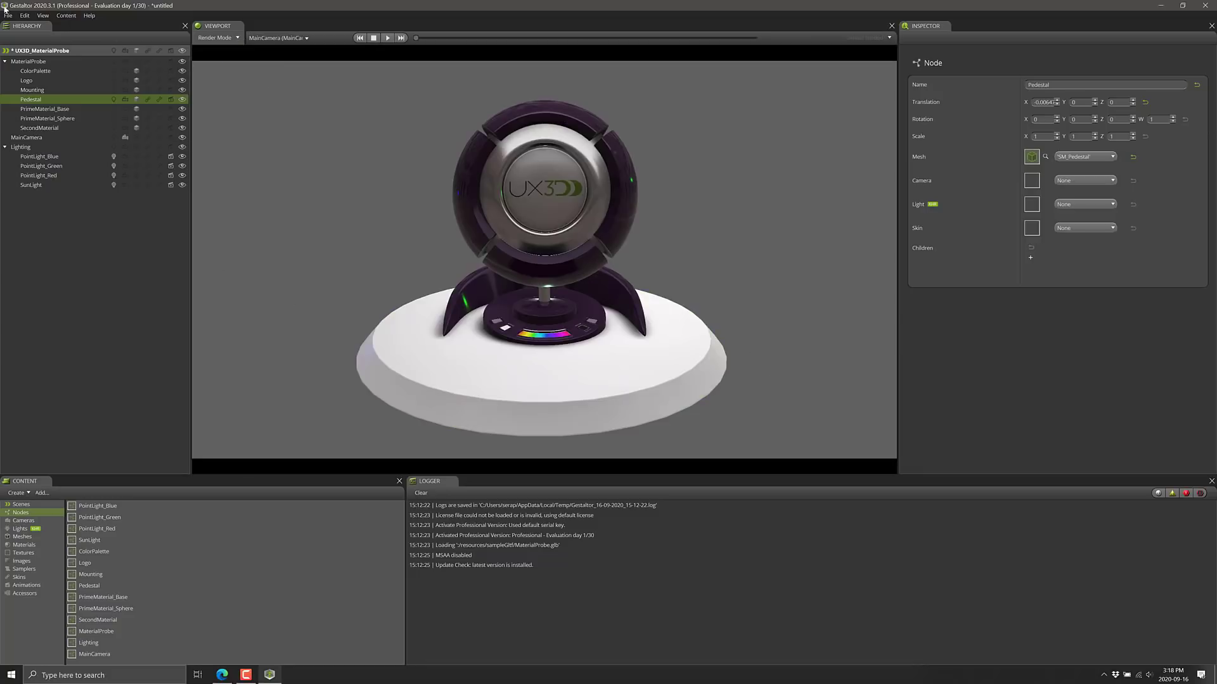
pyautogui.click(9, 16)
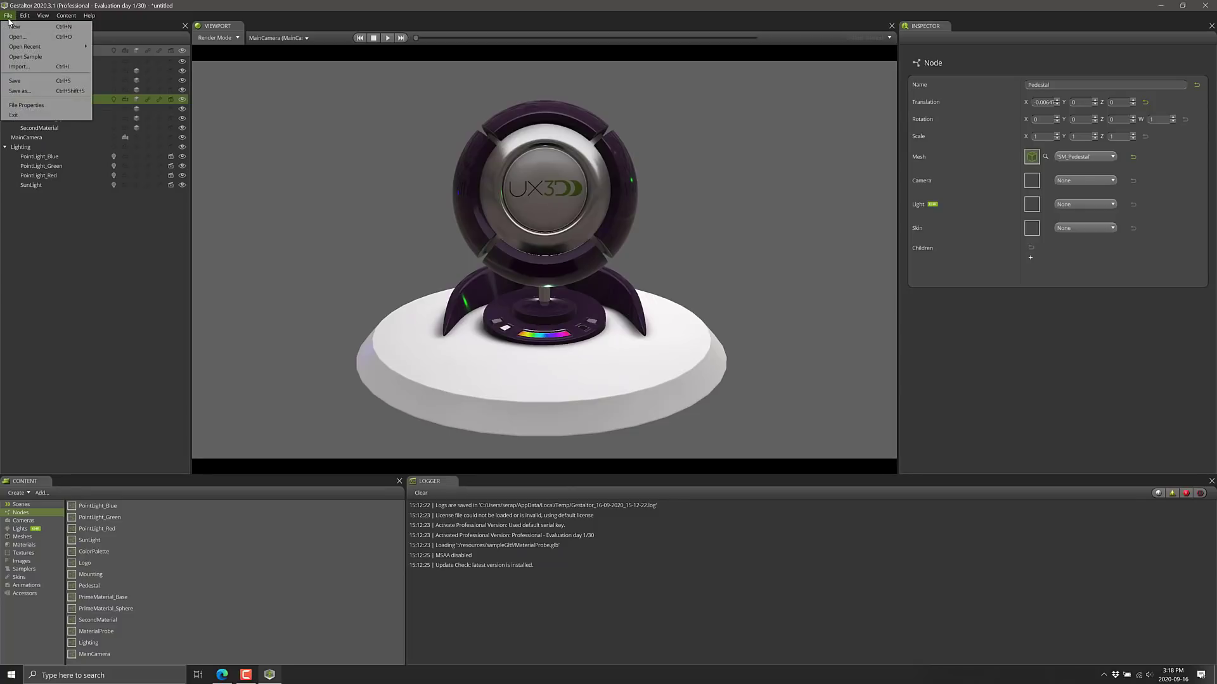
pyautogui.moveTo(38, 46)
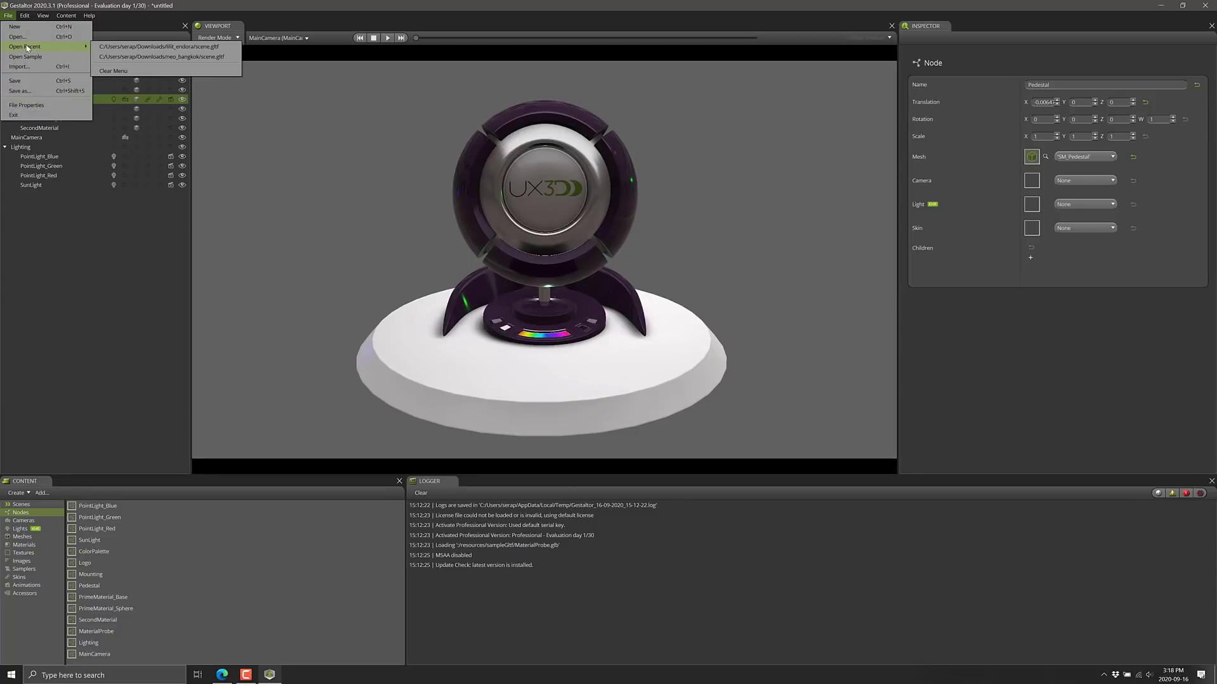
pyautogui.click(171, 47)
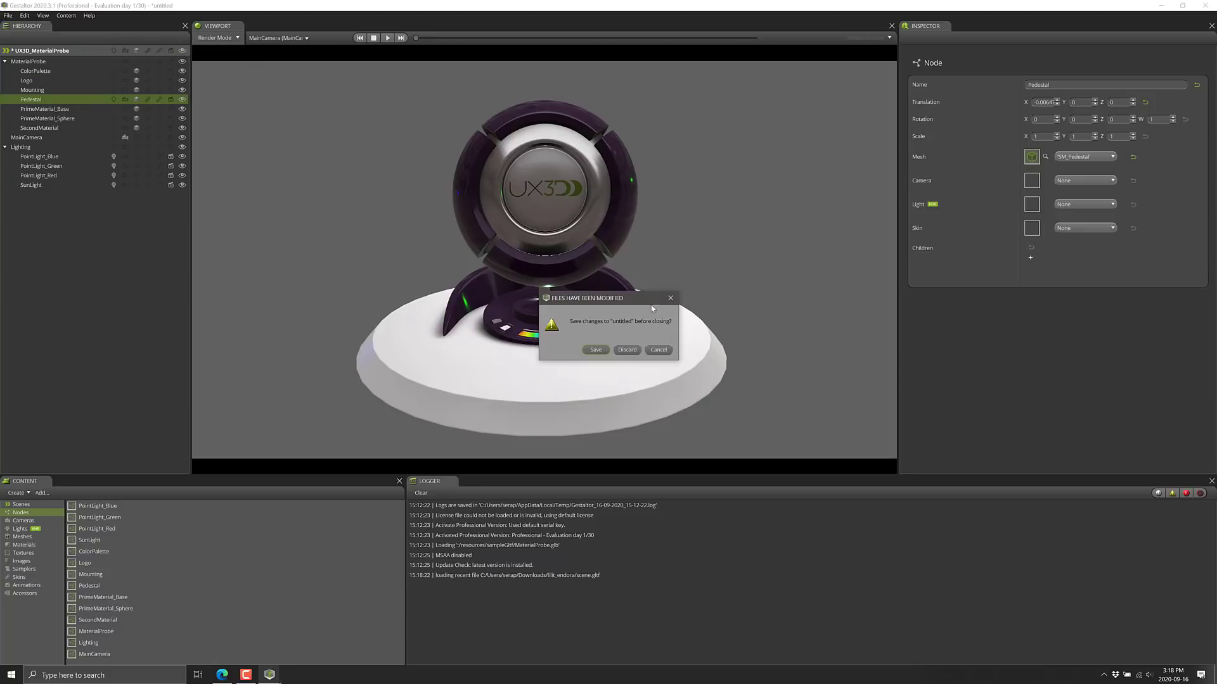
pyautogui.click(636, 350)
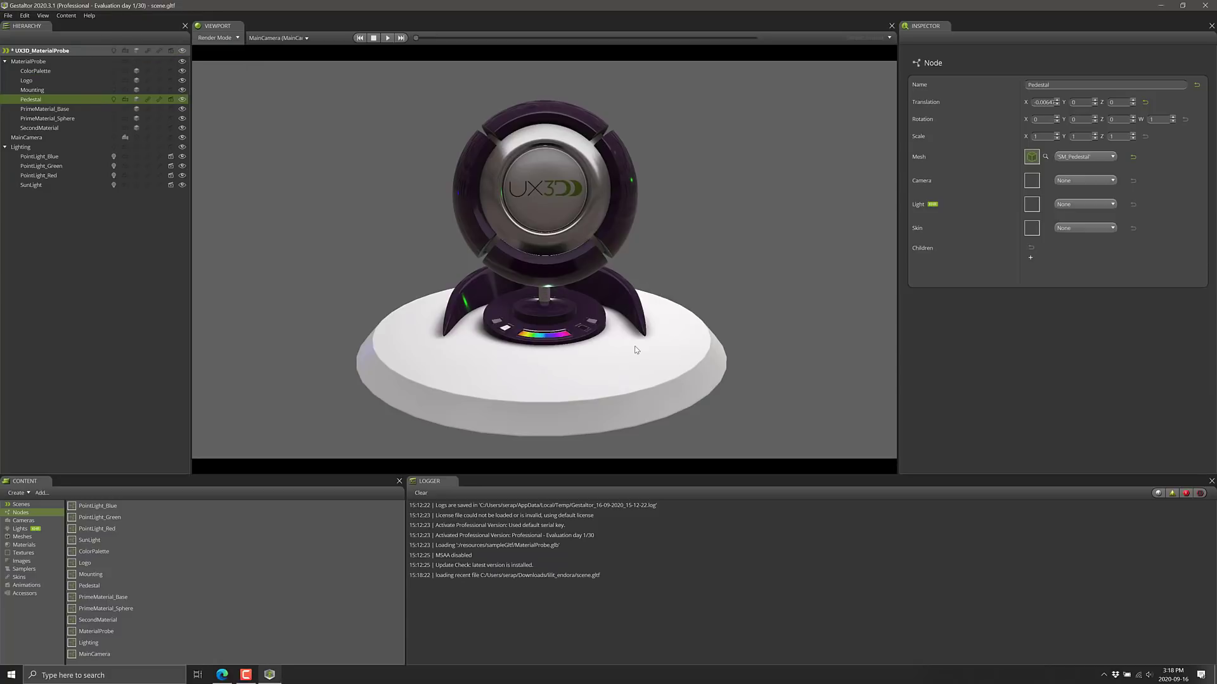
# Switch the viewport to Edit Mode and centre the character in view
pyautogui.scroll(5, 633, 250)
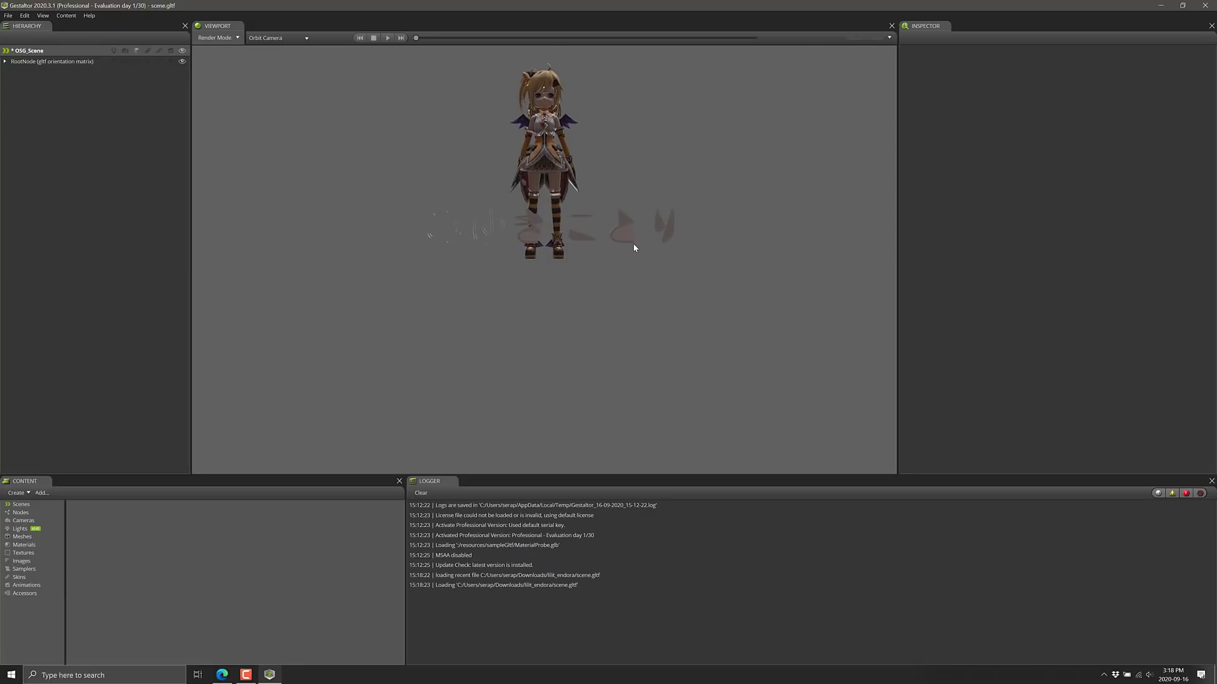
pyautogui.scroll(2, 637, 237)
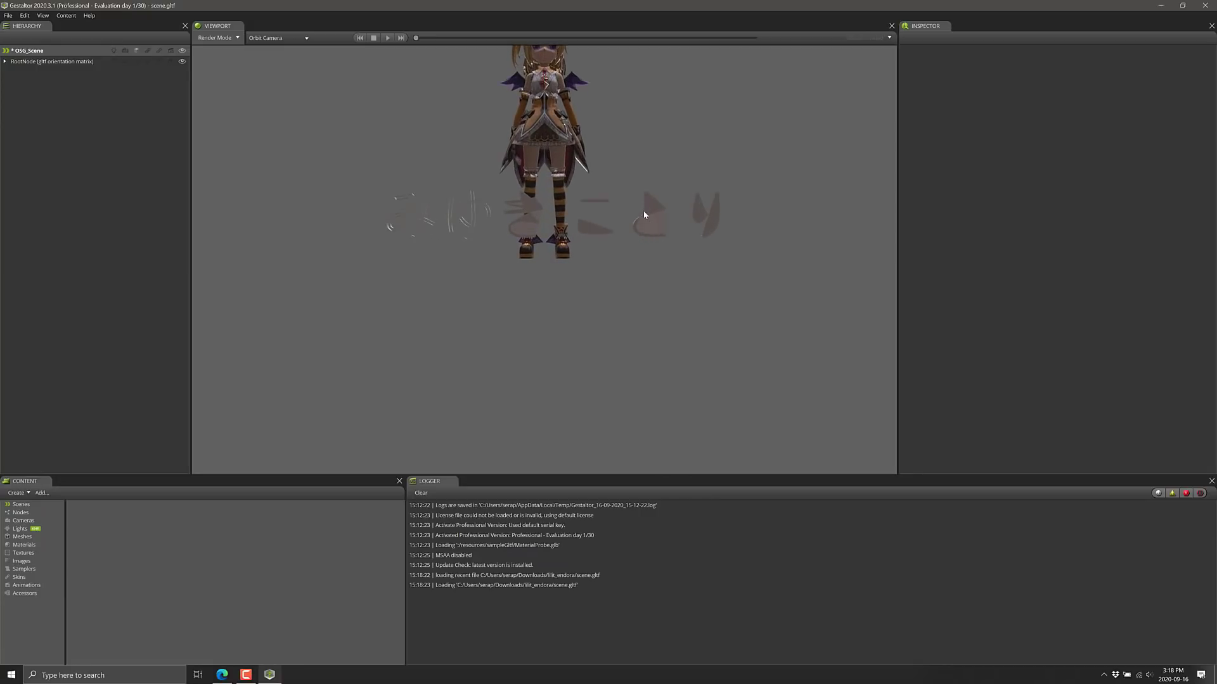
pyautogui.scroll(2, 586, 185)
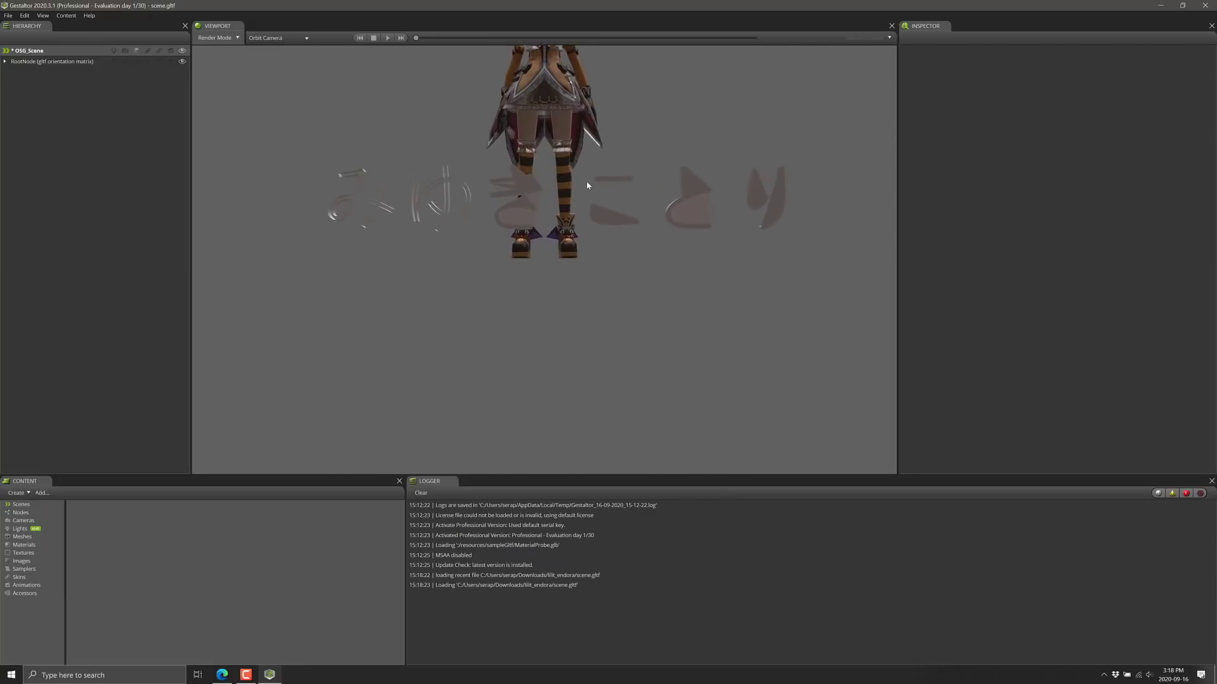
pyautogui.moveTo(587, 186); pyautogui.dragTo(672, 175)
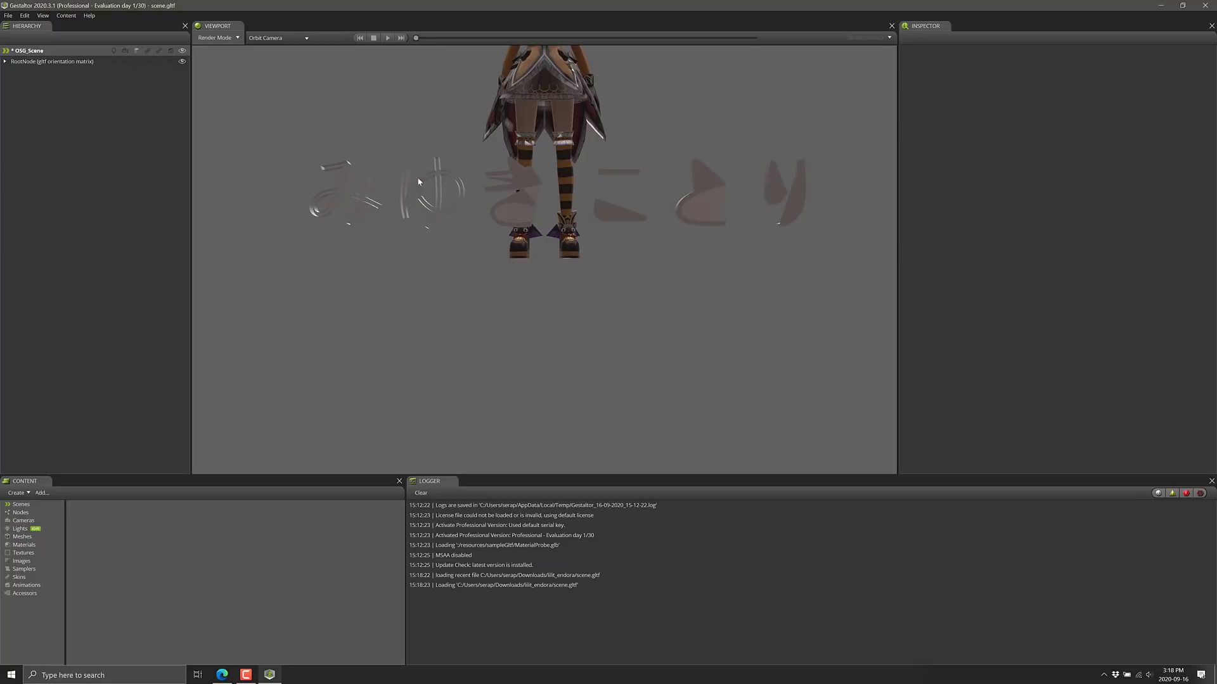
pyautogui.click(230, 40)
pyautogui.click(218, 57)
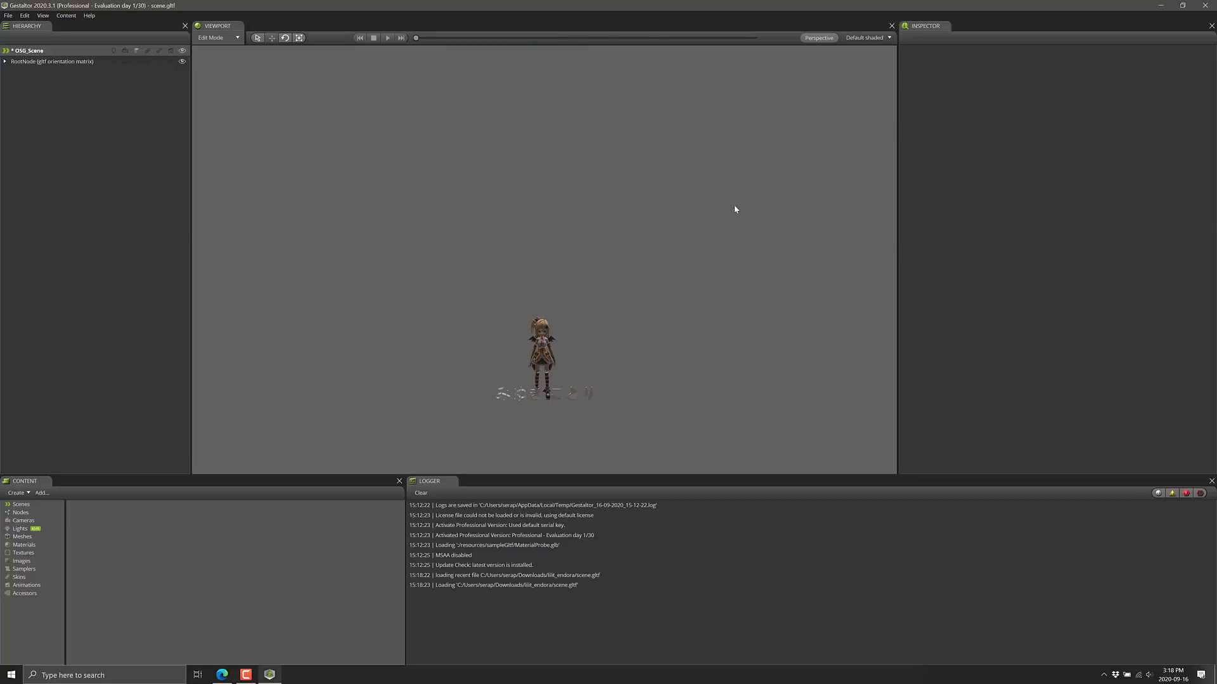
pyautogui.moveTo(737, 211); pyautogui.dragTo(672, 258)
pyautogui.scroll(5, 675, 310)
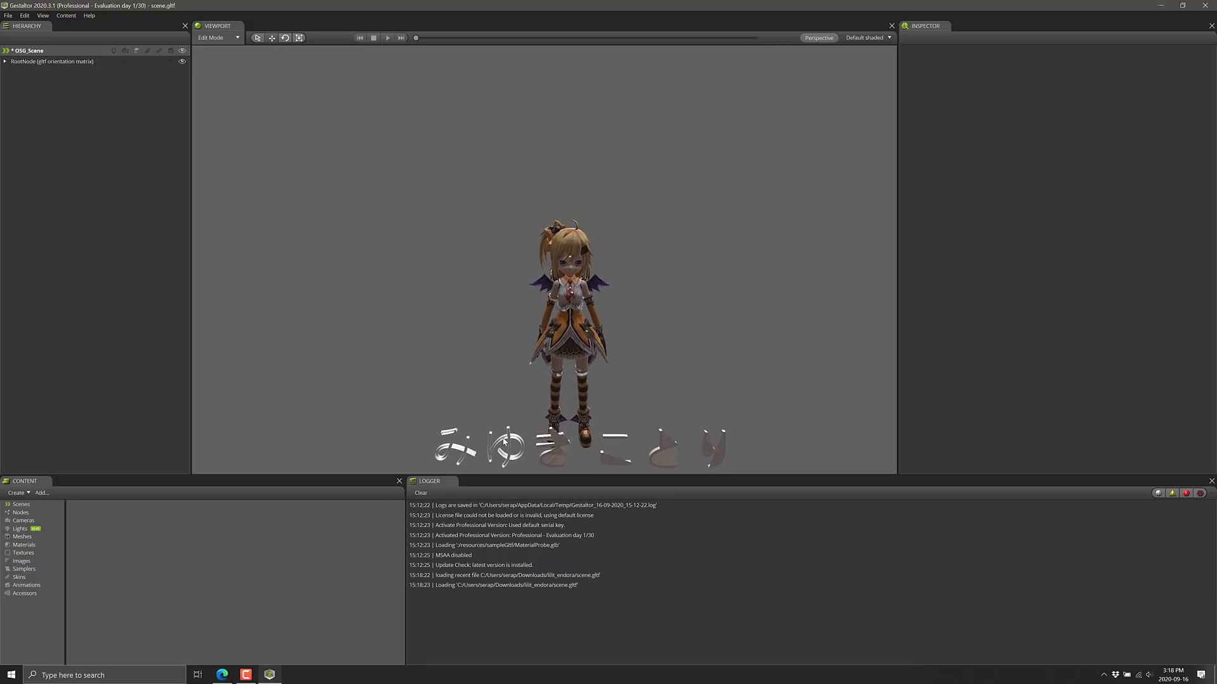
# Delete node _1 holding the floating 3-D letters, then select the gltf root node
pyautogui.click(505, 442)
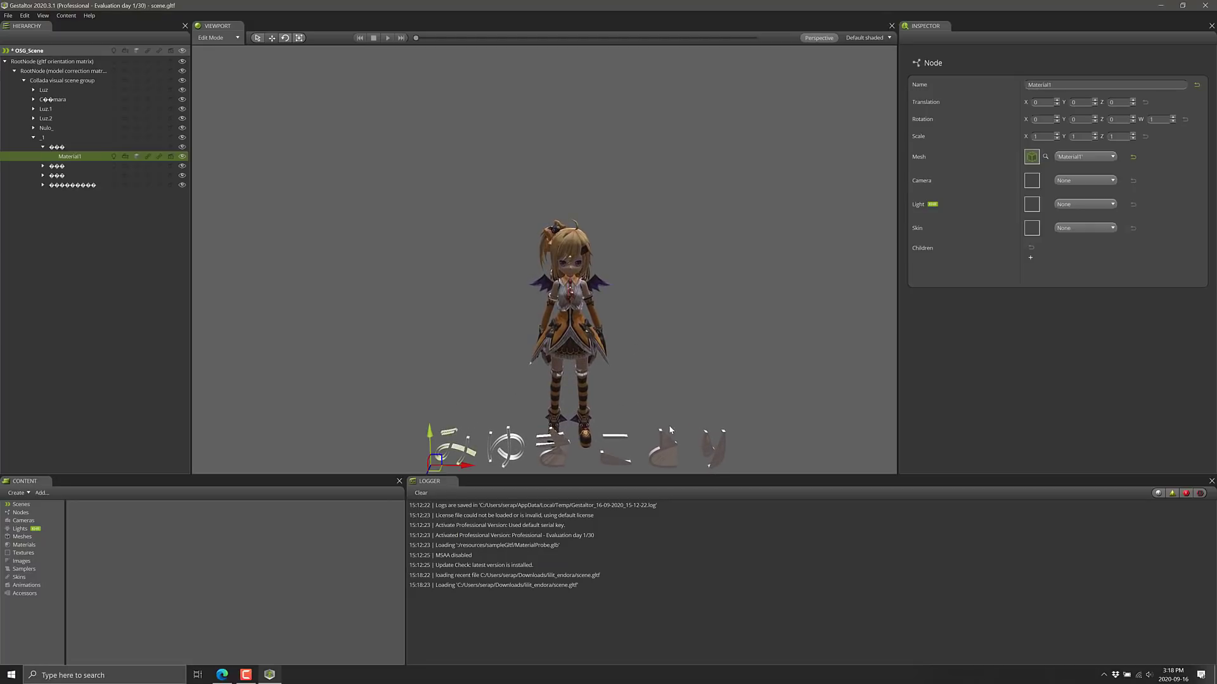
pyautogui.click(43, 136)
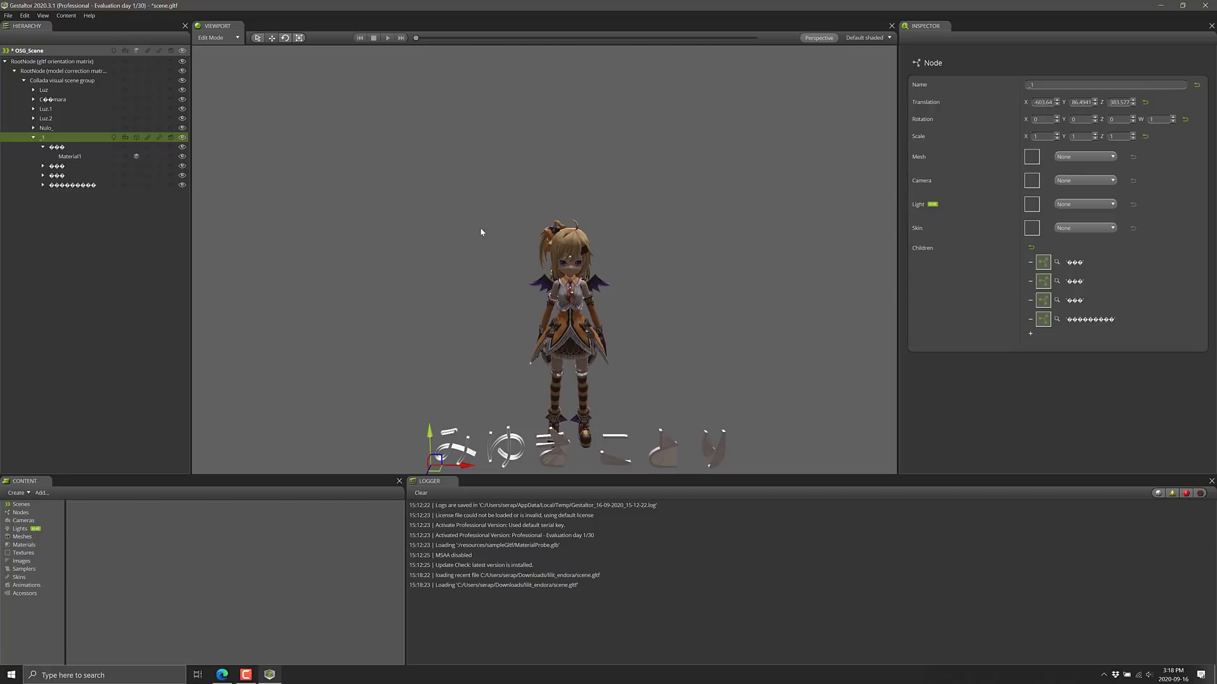
pyautogui.press('Delete')
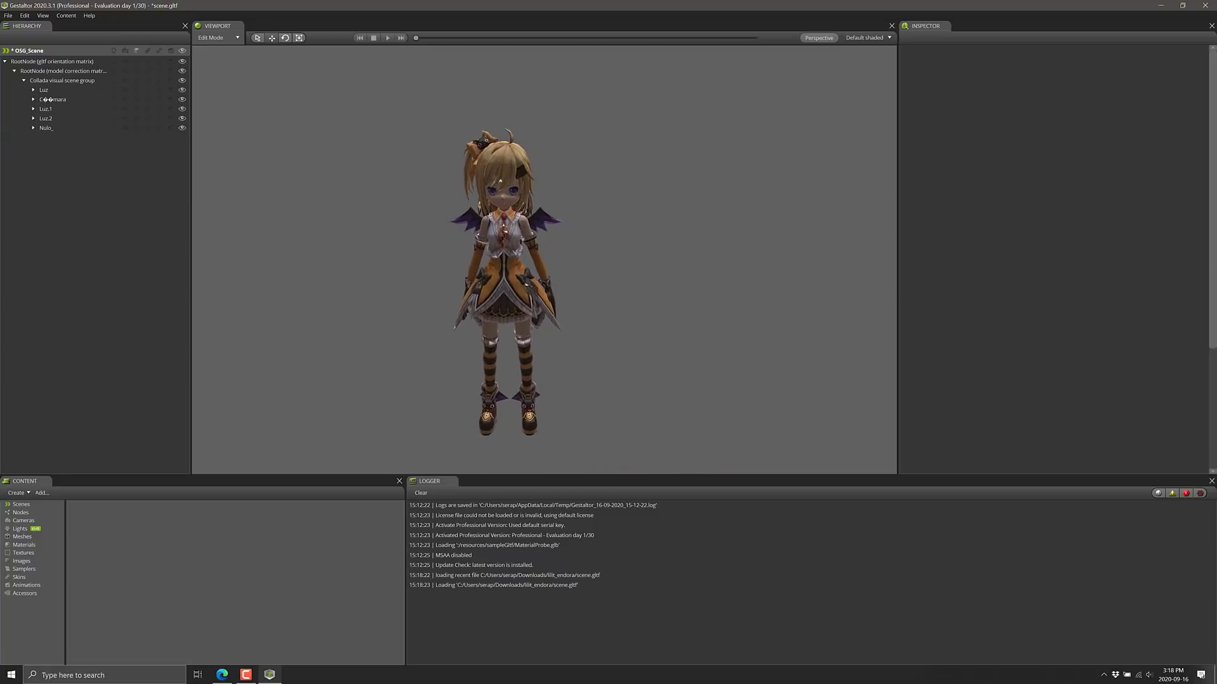
pyautogui.press('Up')
pyautogui.press('Up')
pyautogui.press('Up')
pyautogui.press('Up')
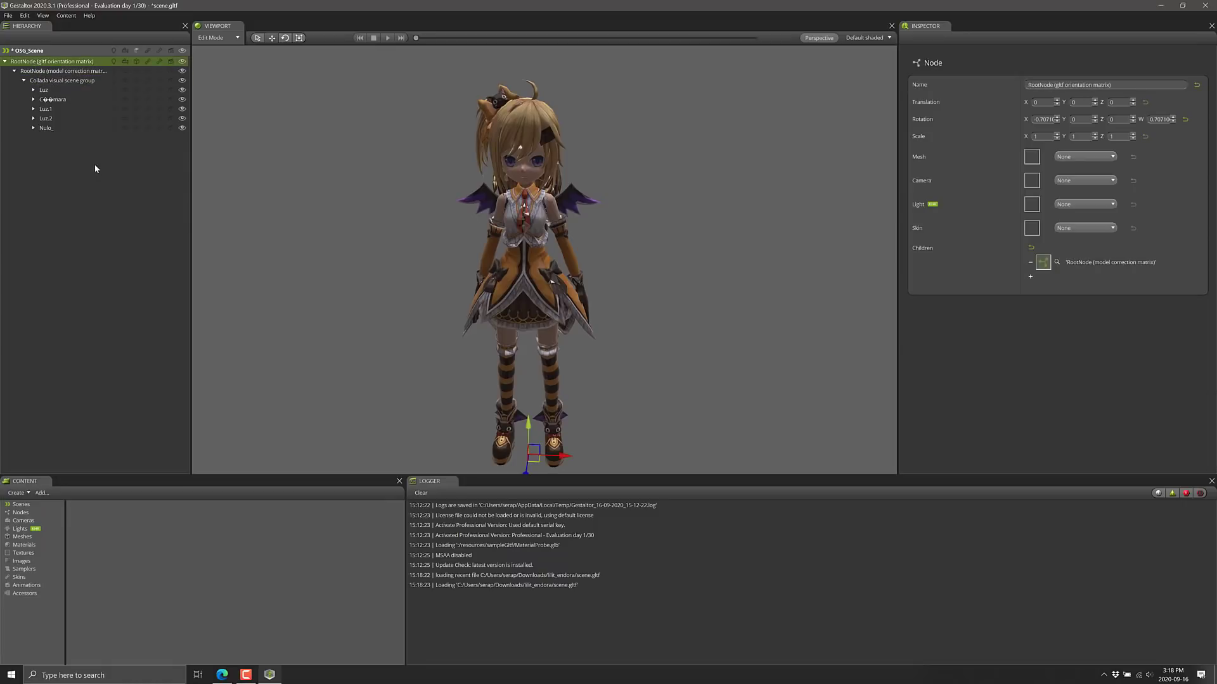
pyautogui.rightClick(27, 64)
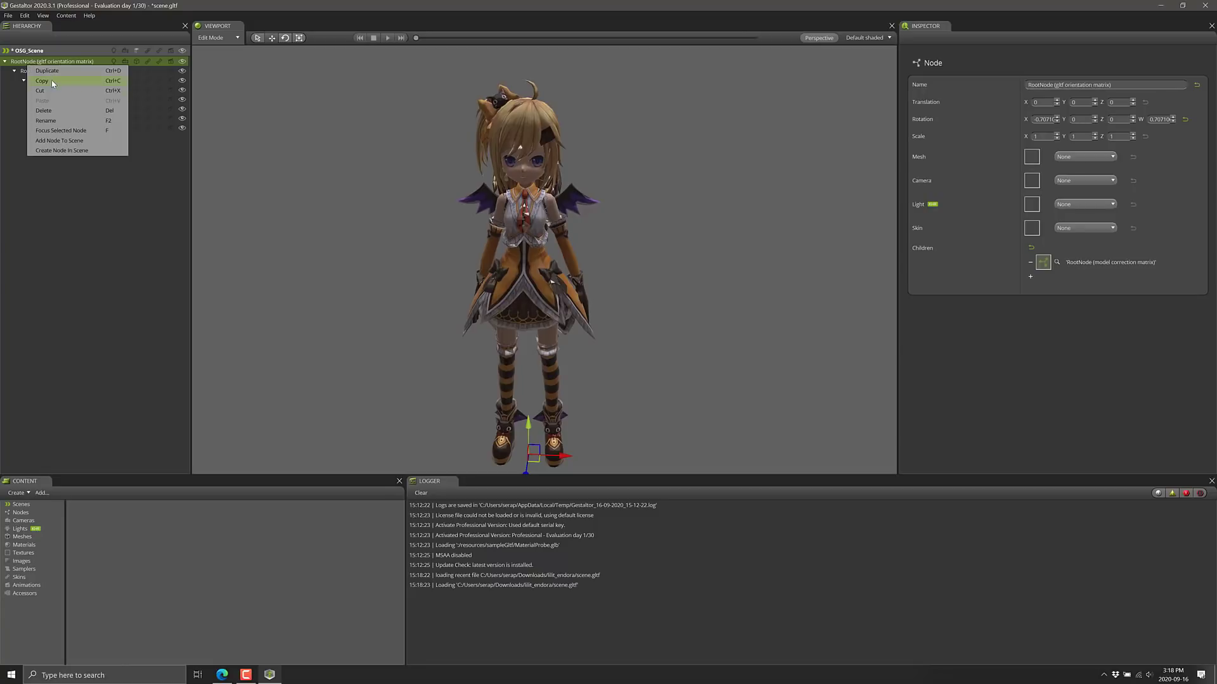
# Duplicate the character's root node and slide the copy left to X -538.42
pyautogui.click(52, 74)
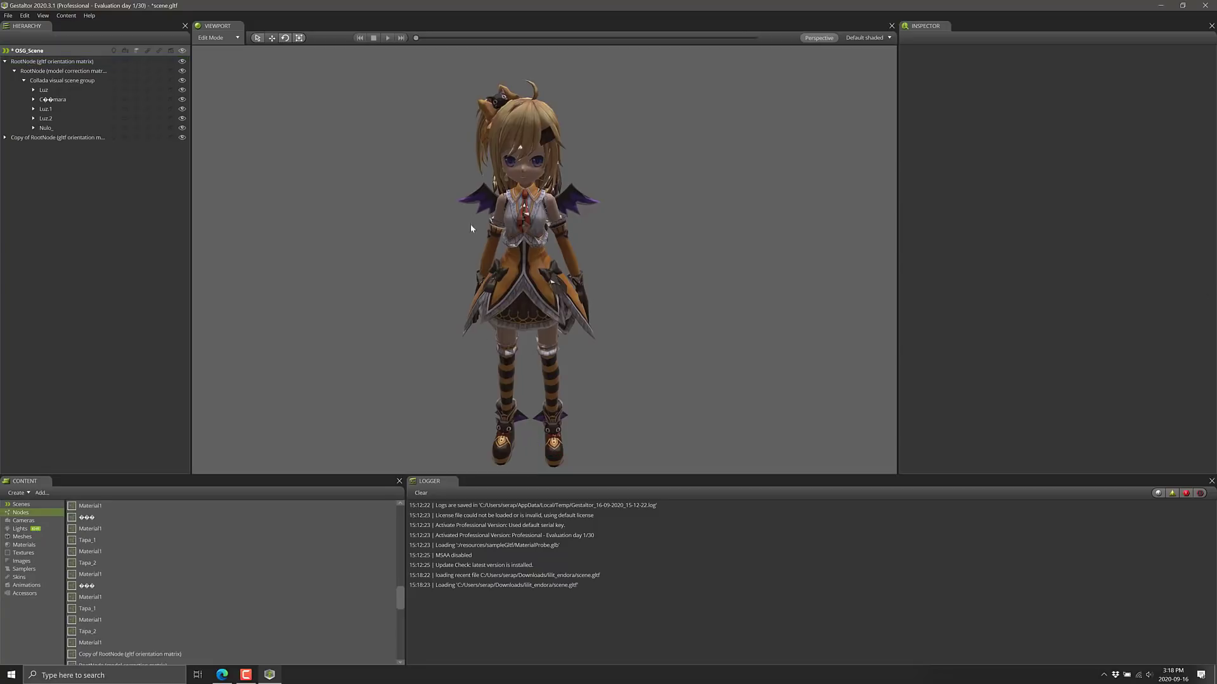
pyautogui.click(7, 72)
pyautogui.click(14, 71)
pyautogui.click(29, 81)
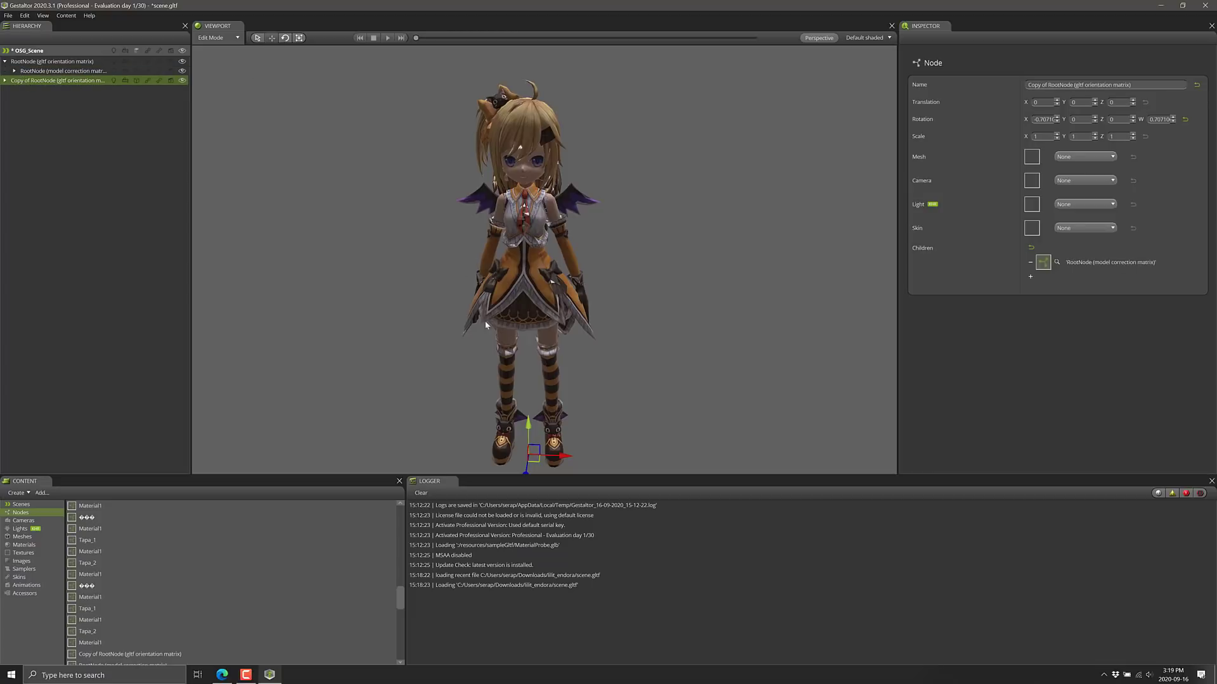
pyautogui.moveTo(564, 456); pyautogui.dragTo(400, 456)
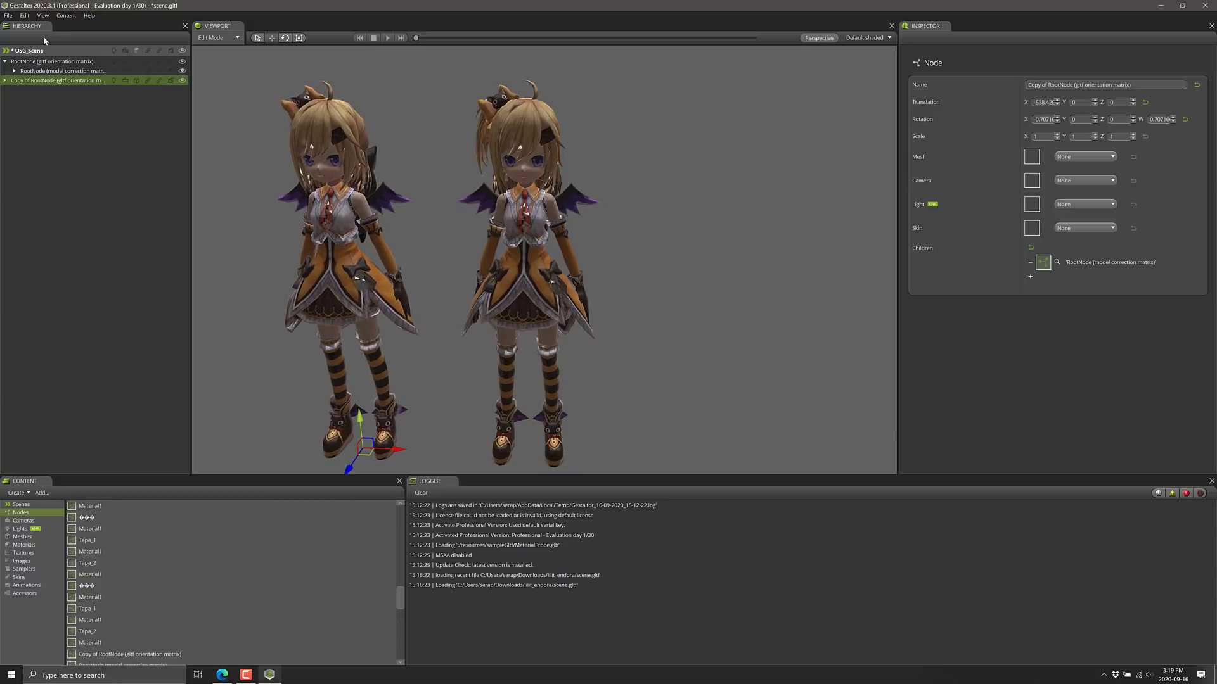
pyautogui.click(66, 15)
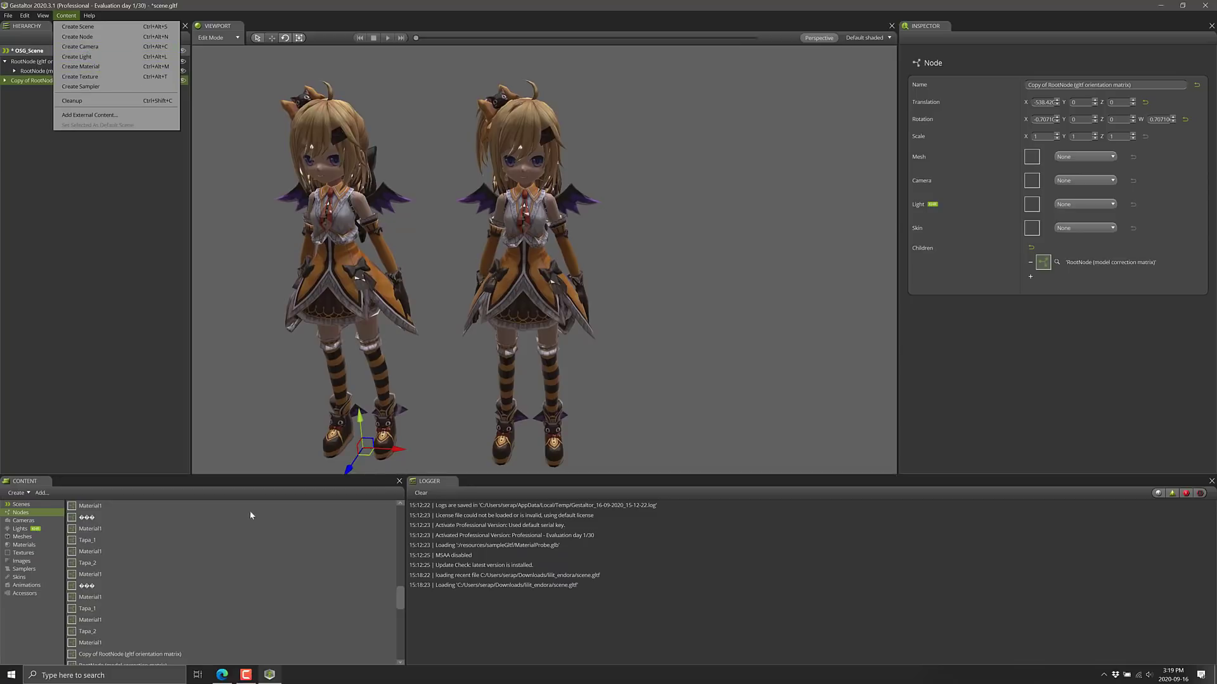
# Create a new light, Unnamed Light 0, in the scene's Lights list
pyautogui.click(262, 563)
pyautogui.click(20, 528)
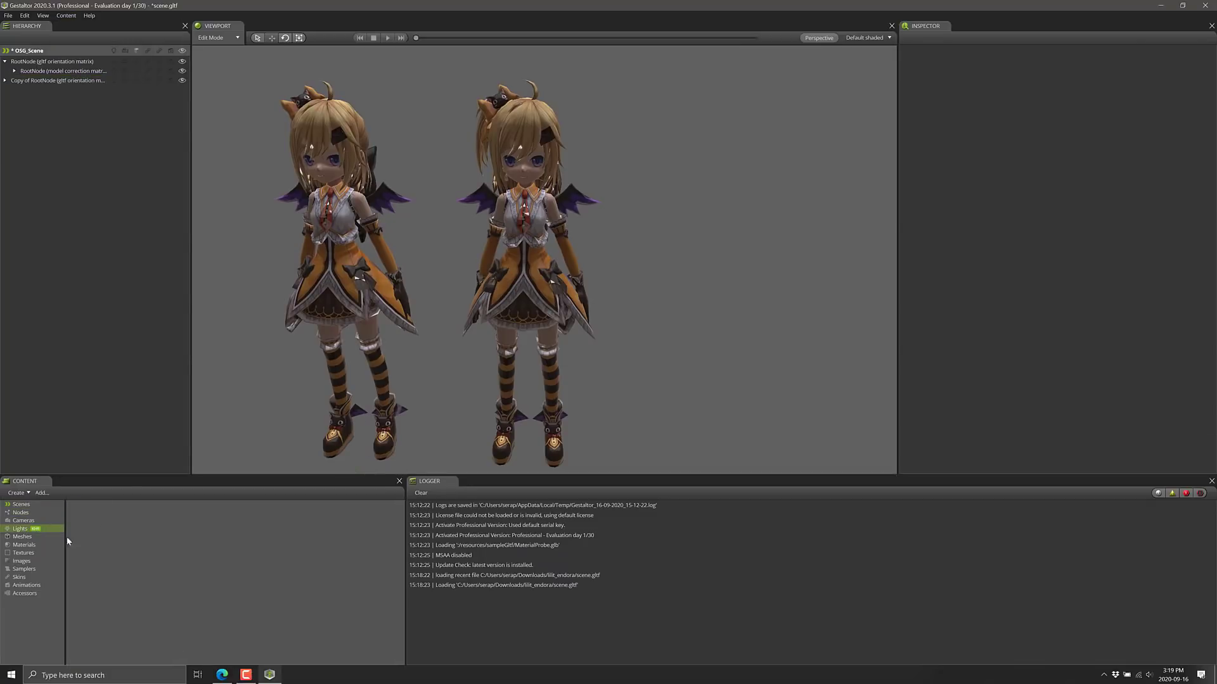
pyautogui.rightClick(178, 539)
pyautogui.click(180, 546)
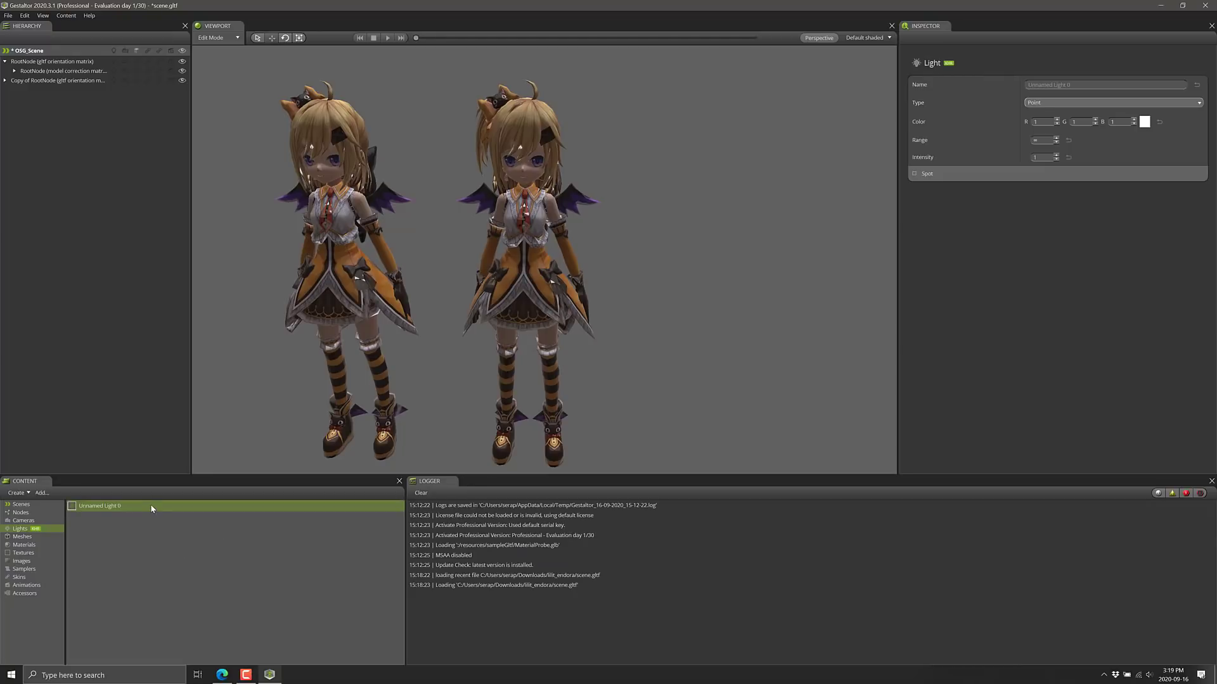
# Make Unnamed Light 0 a grey directional light with intensity 5
pyautogui.click(1110, 102)
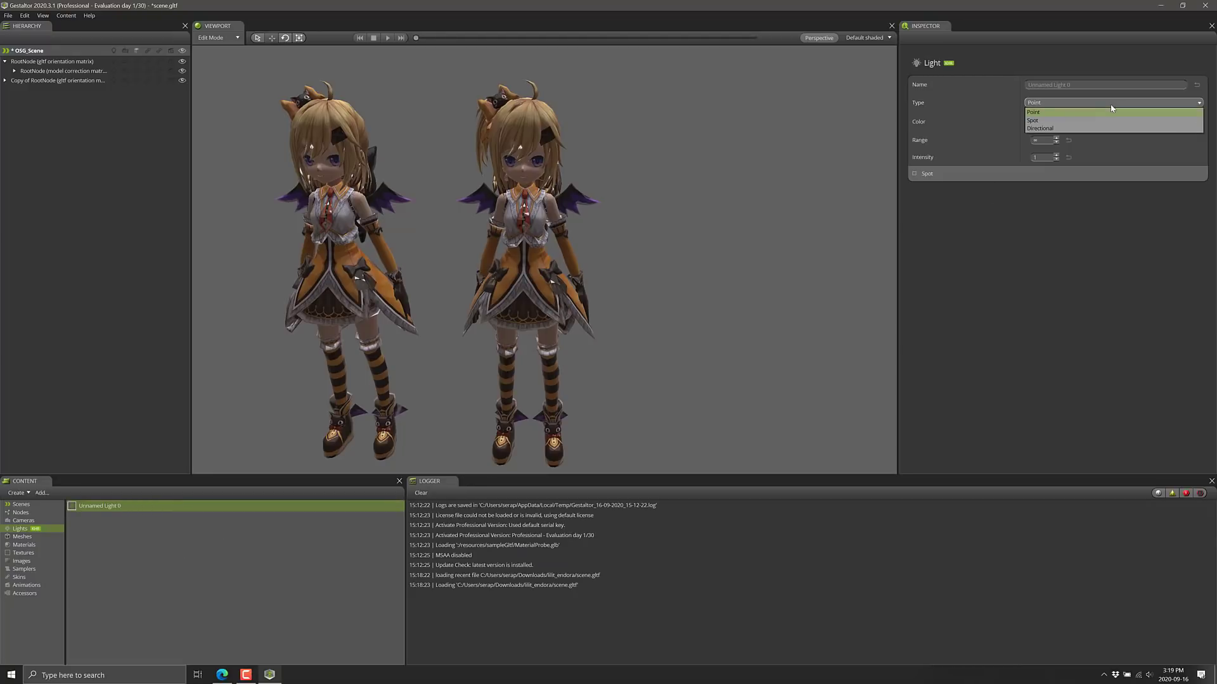
pyautogui.click(1111, 121)
pyautogui.click(1110, 102)
pyautogui.click(1077, 125)
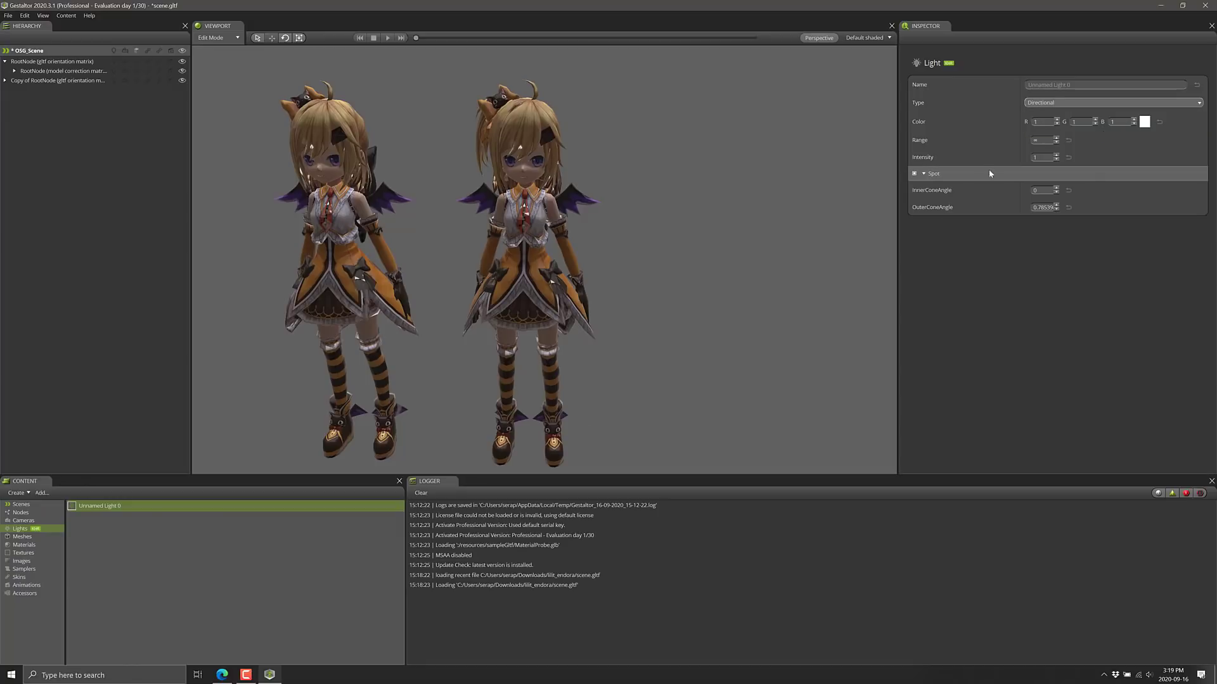
pyautogui.click(1145, 122)
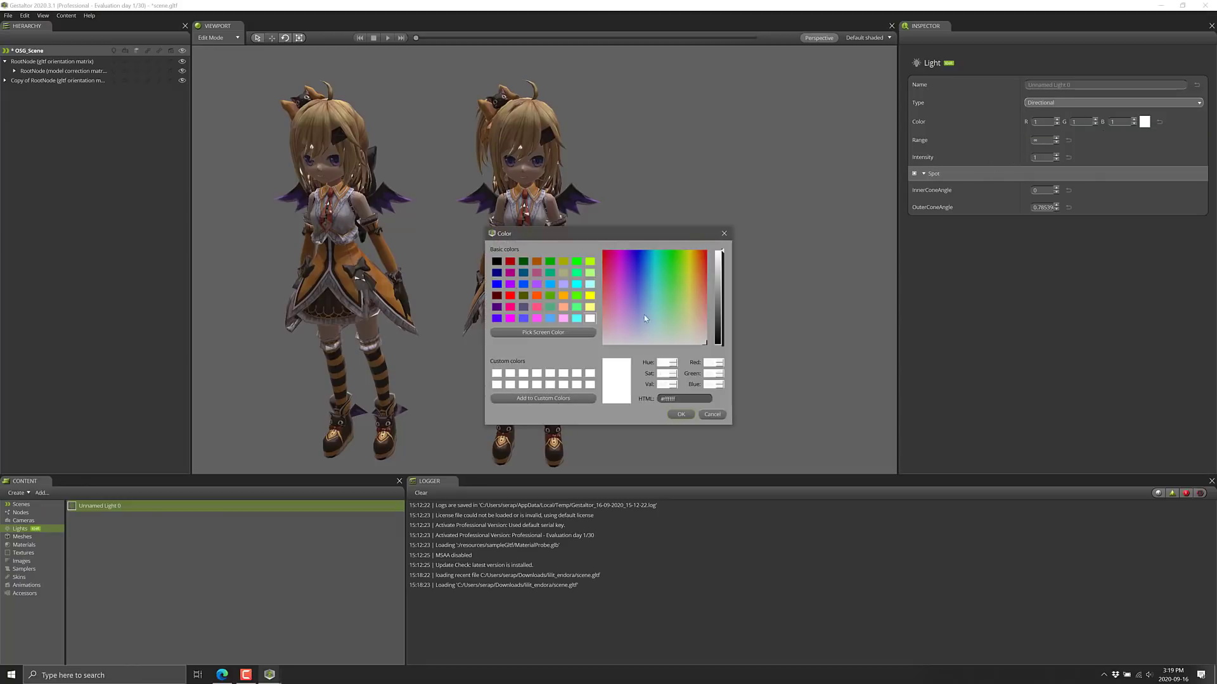
pyautogui.click(720, 300)
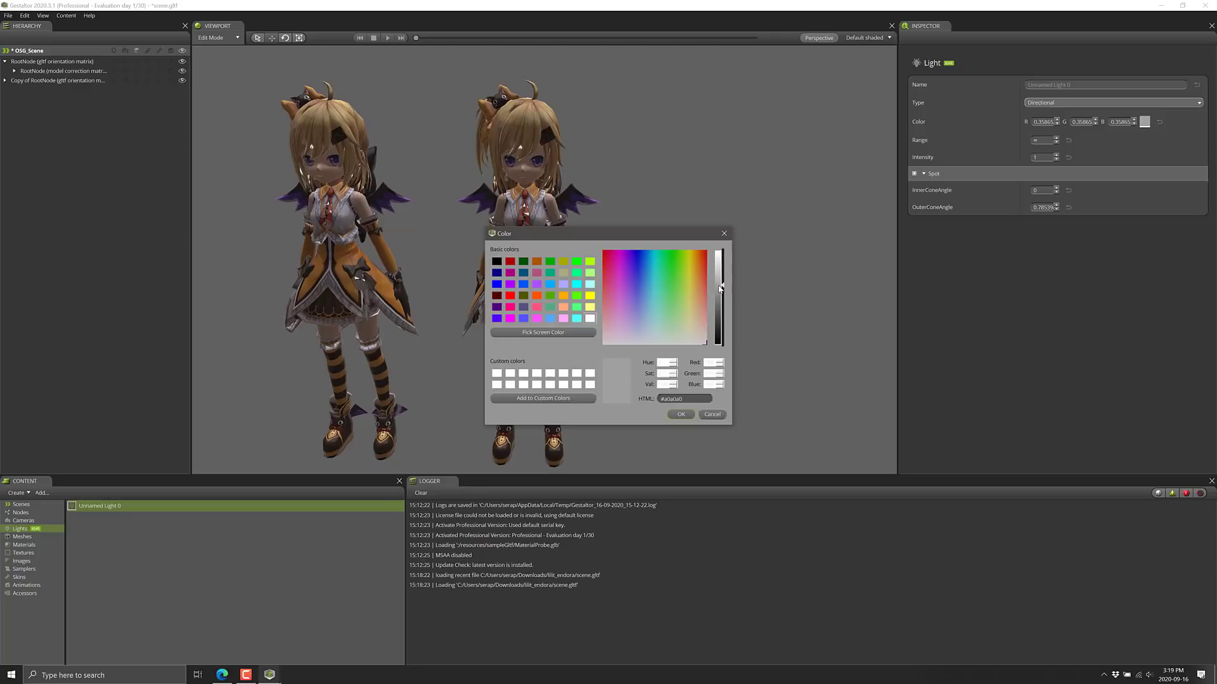
pyautogui.click(680, 414)
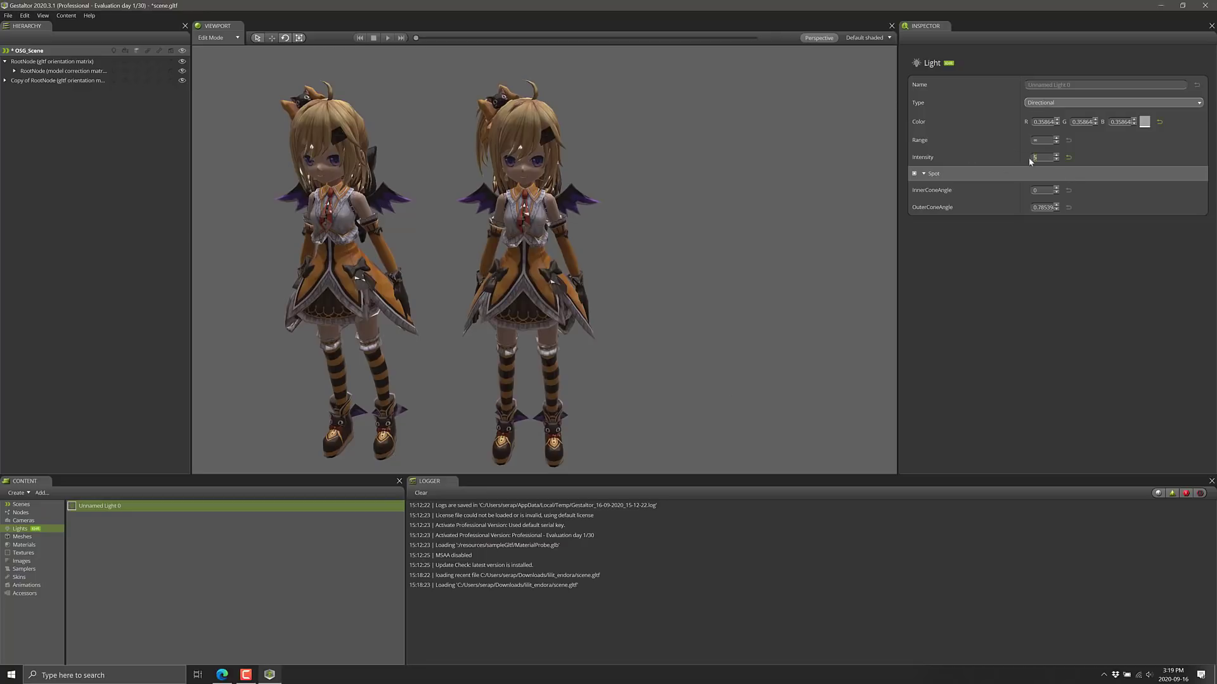
pyautogui.click(43, 62)
# Attach Unnamed Light 0 to the original root node and set its intensity to 25
pyautogui.click(1084, 204)
pyautogui.click(1083, 216)
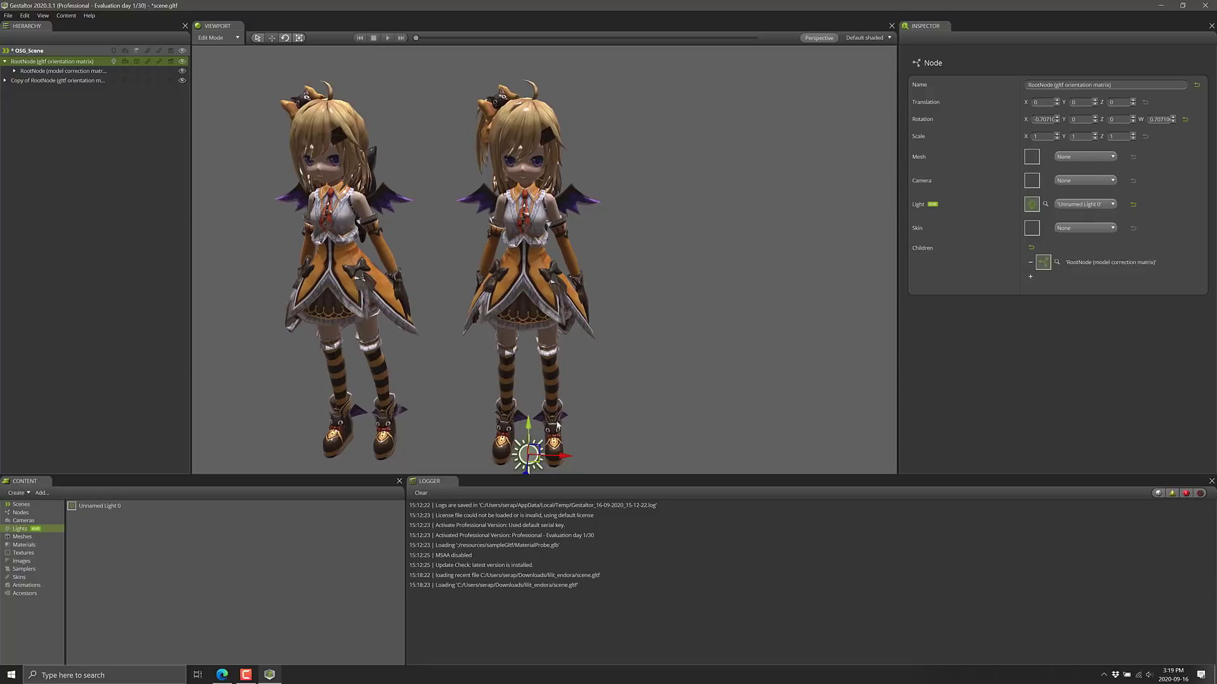
pyautogui.click(108, 505)
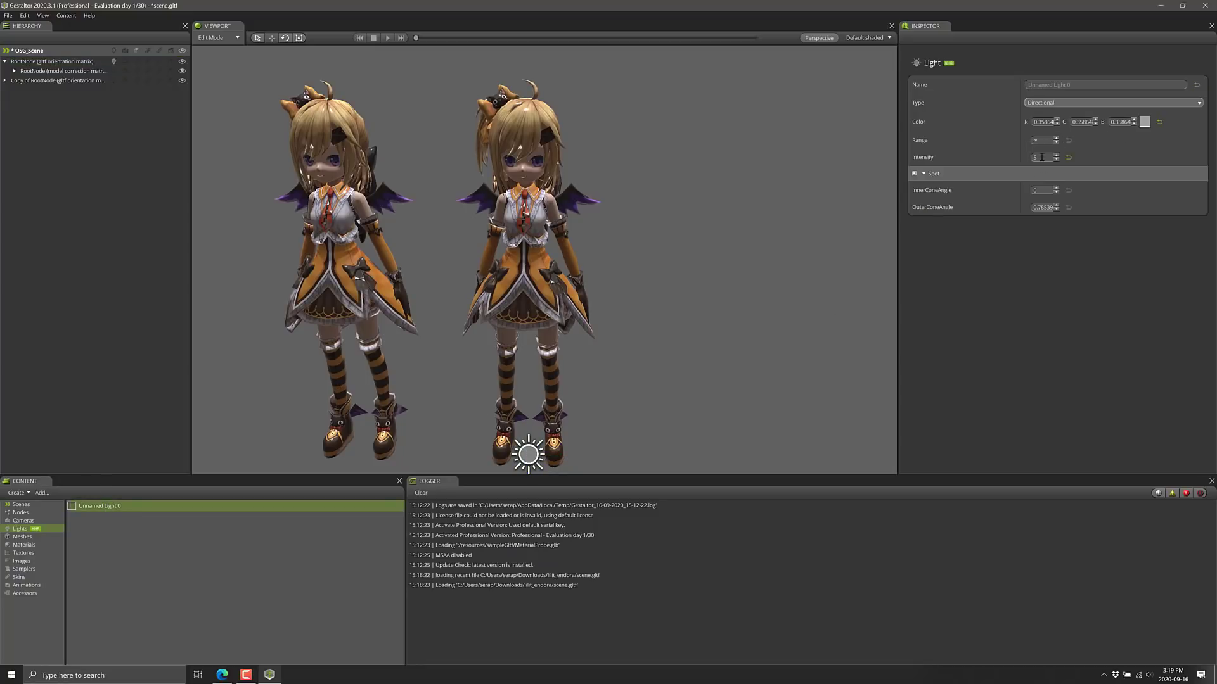
pyautogui.write('25')
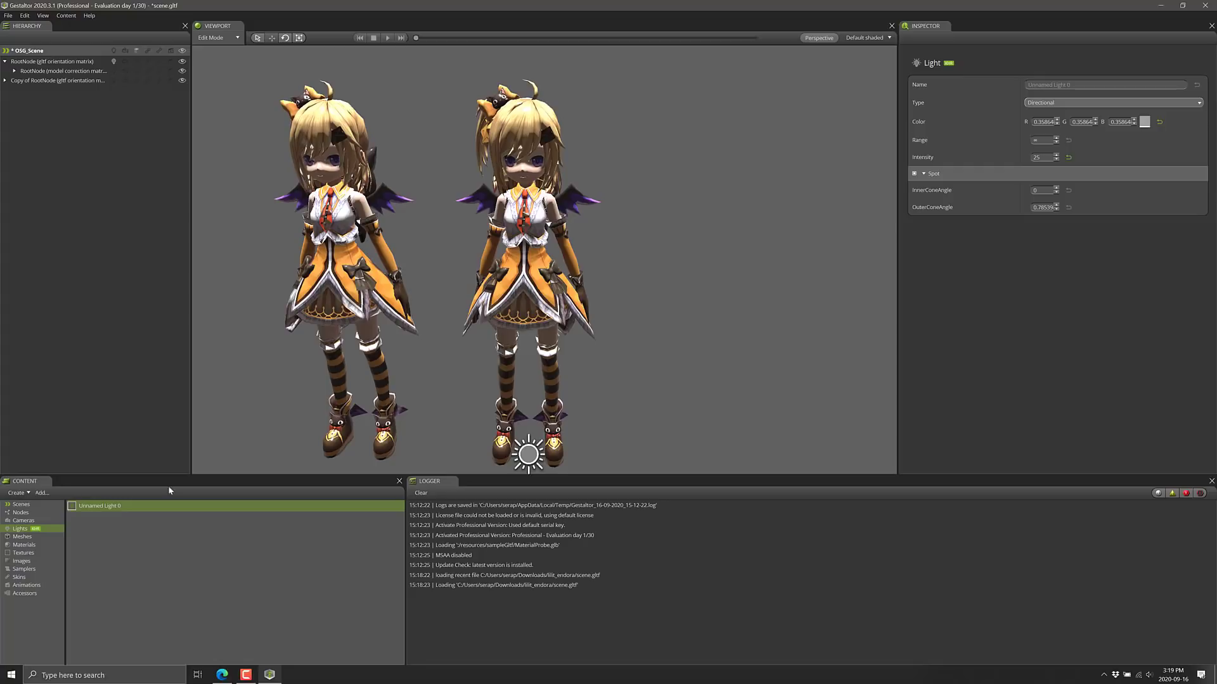
# Clear the material_14_baseColor texture's source image, setting it to None
pyautogui.click(20, 553)
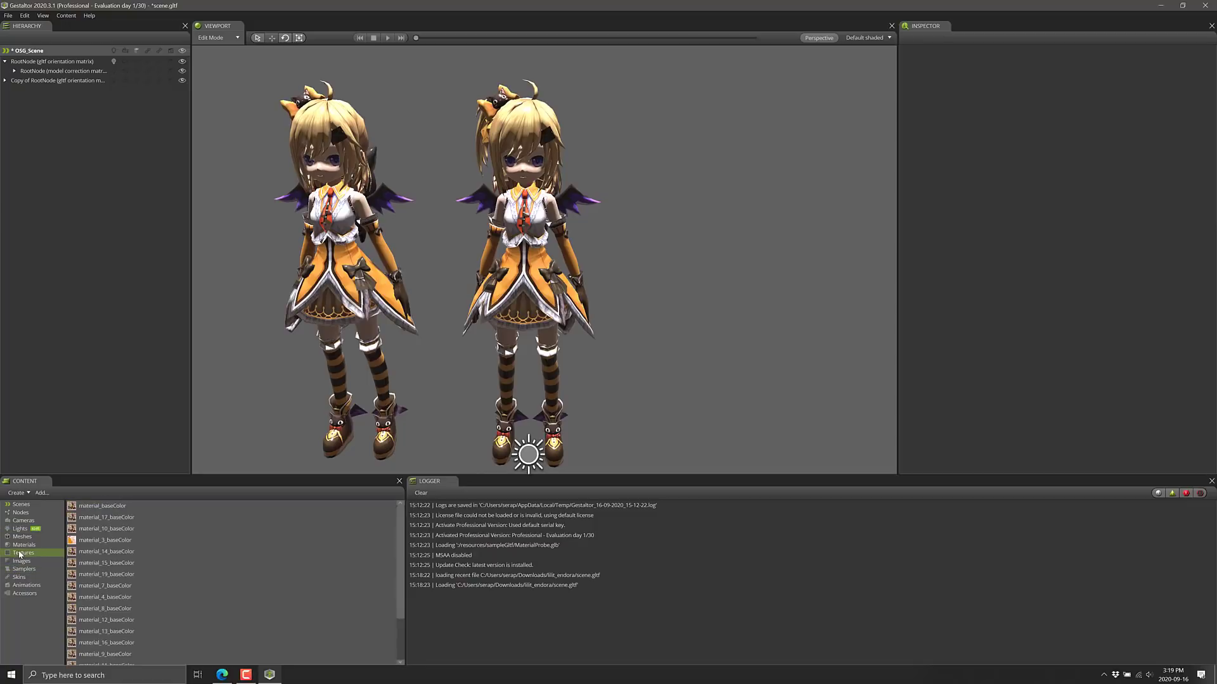
pyautogui.click(102, 551)
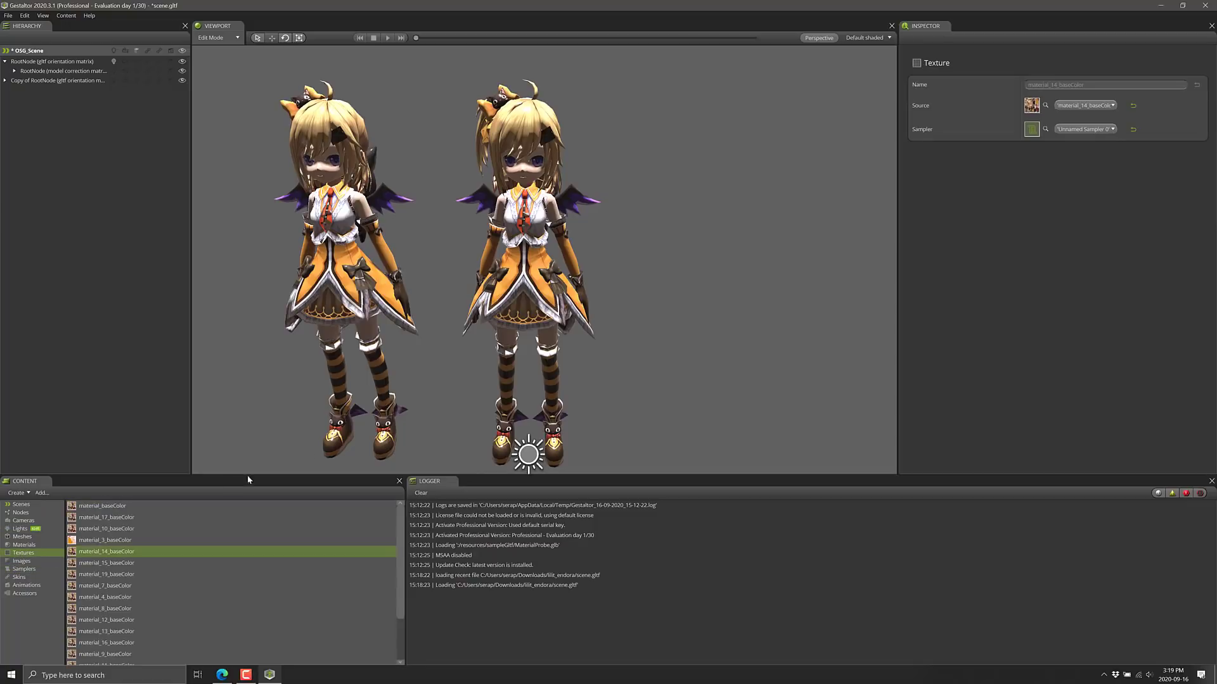
pyautogui.click(1084, 105)
pyautogui.click(1083, 155)
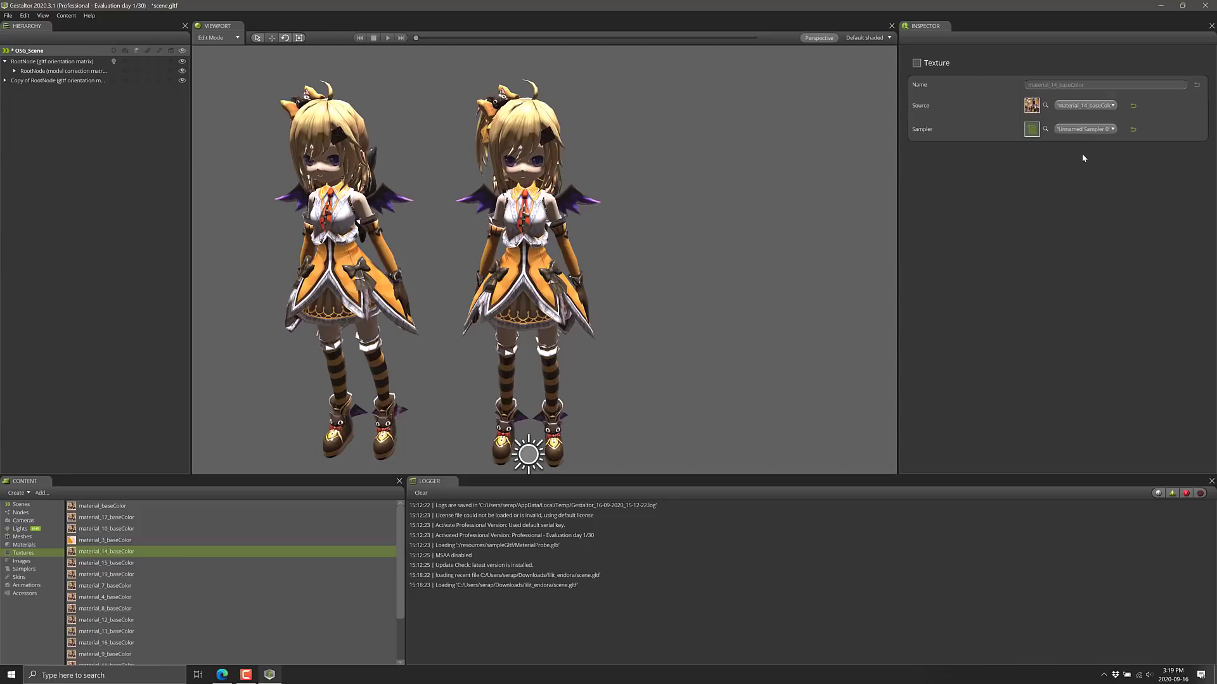
pyautogui.click(1133, 106)
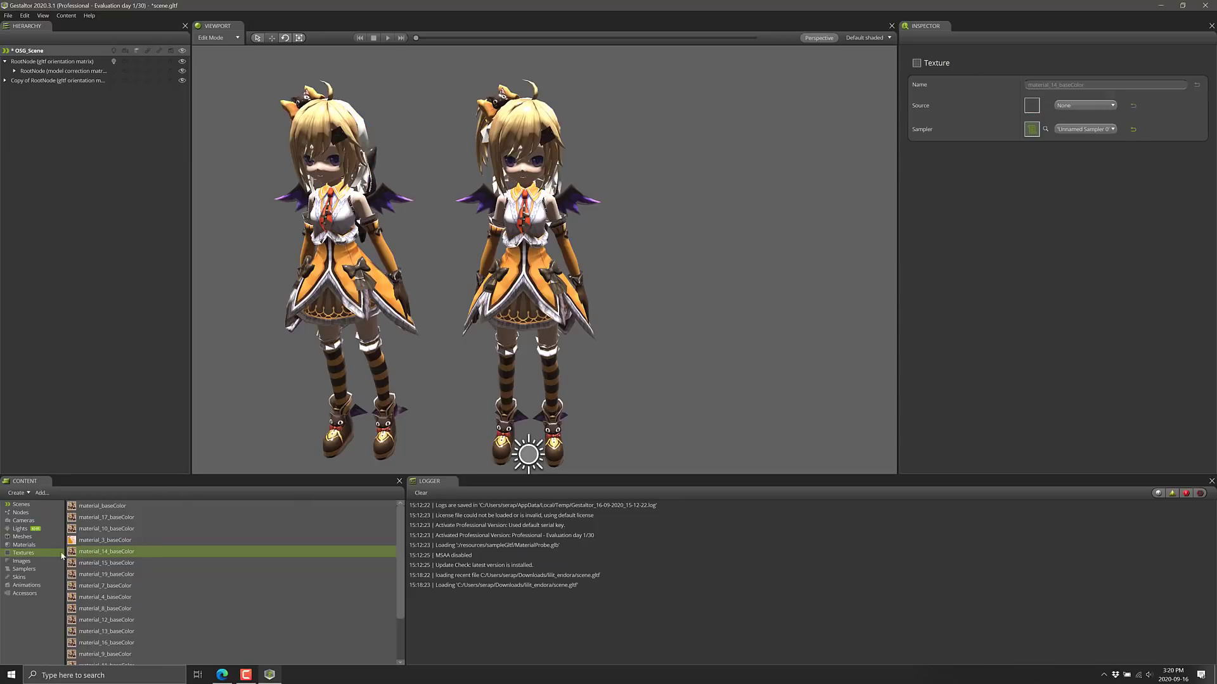
# Inspect material_8's base-colour texture and image, then the material_7_baseColor texture
pyautogui.click(24, 545)
pyautogui.click(106, 575)
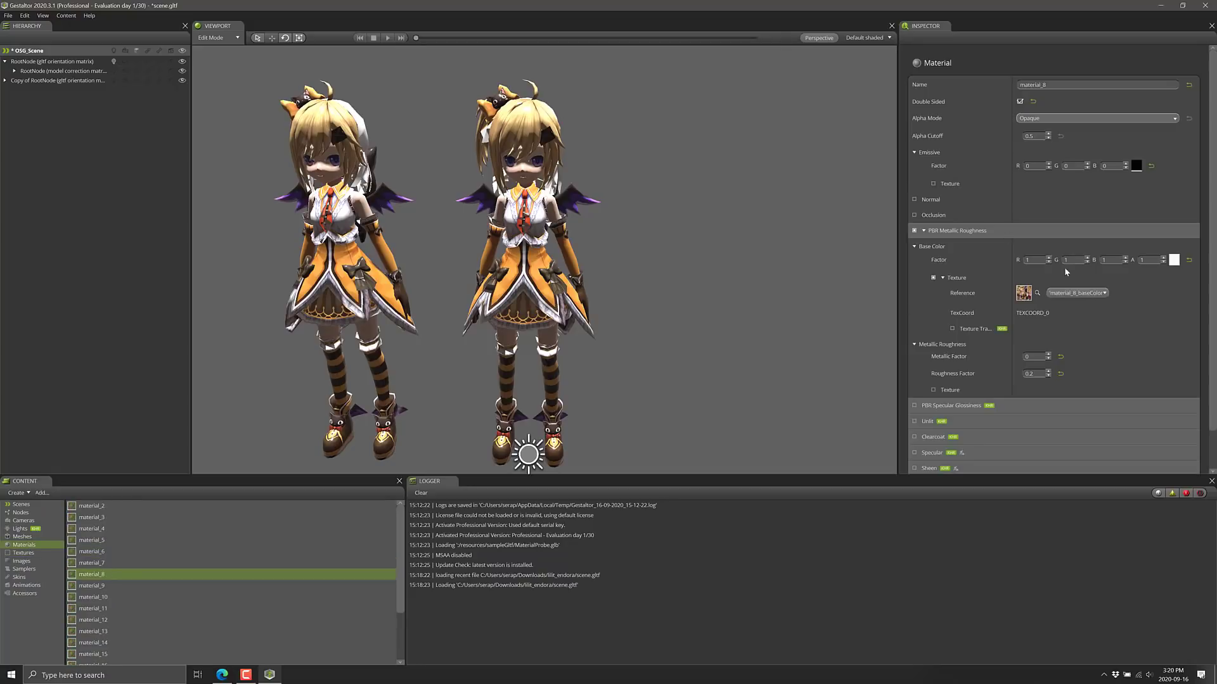
pyautogui.click(1031, 296)
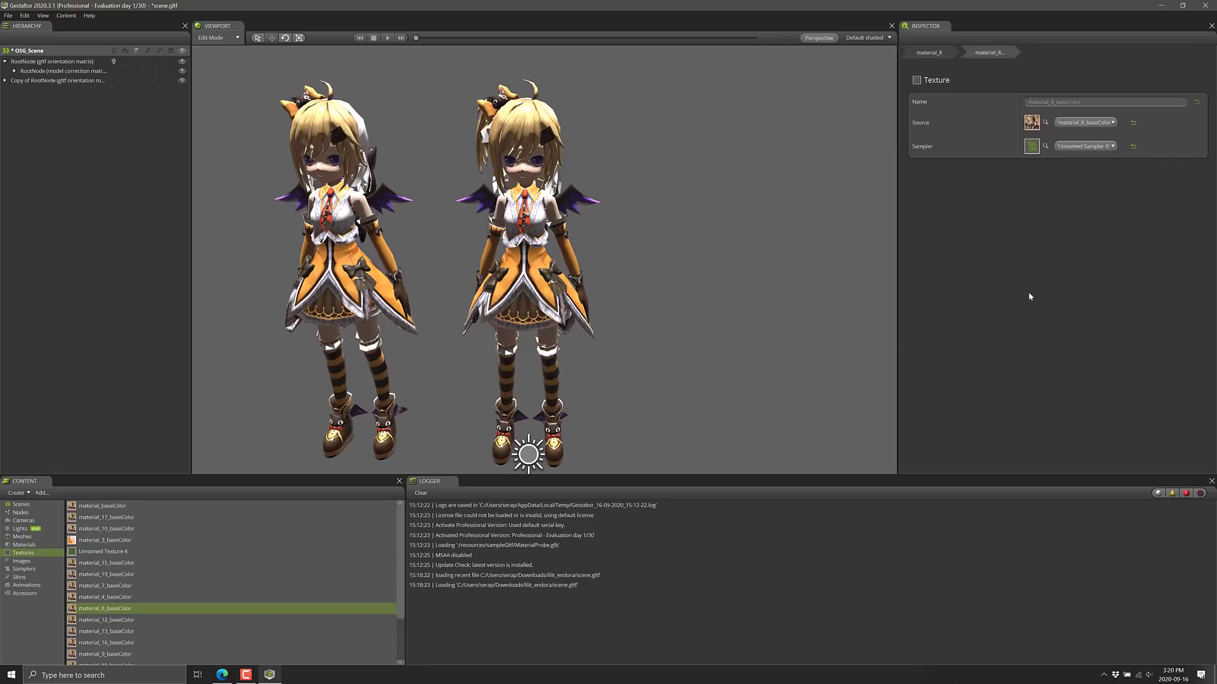
pyautogui.click(1037, 125)
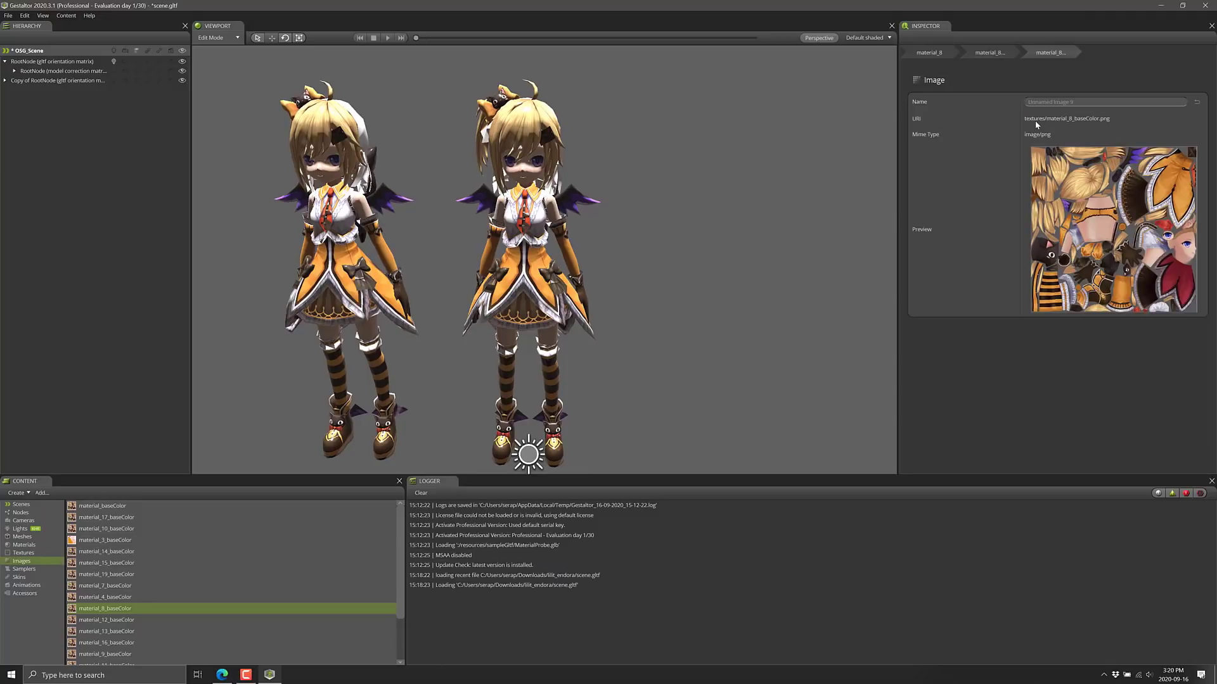
pyautogui.click(92, 584)
pyautogui.click(22, 553)
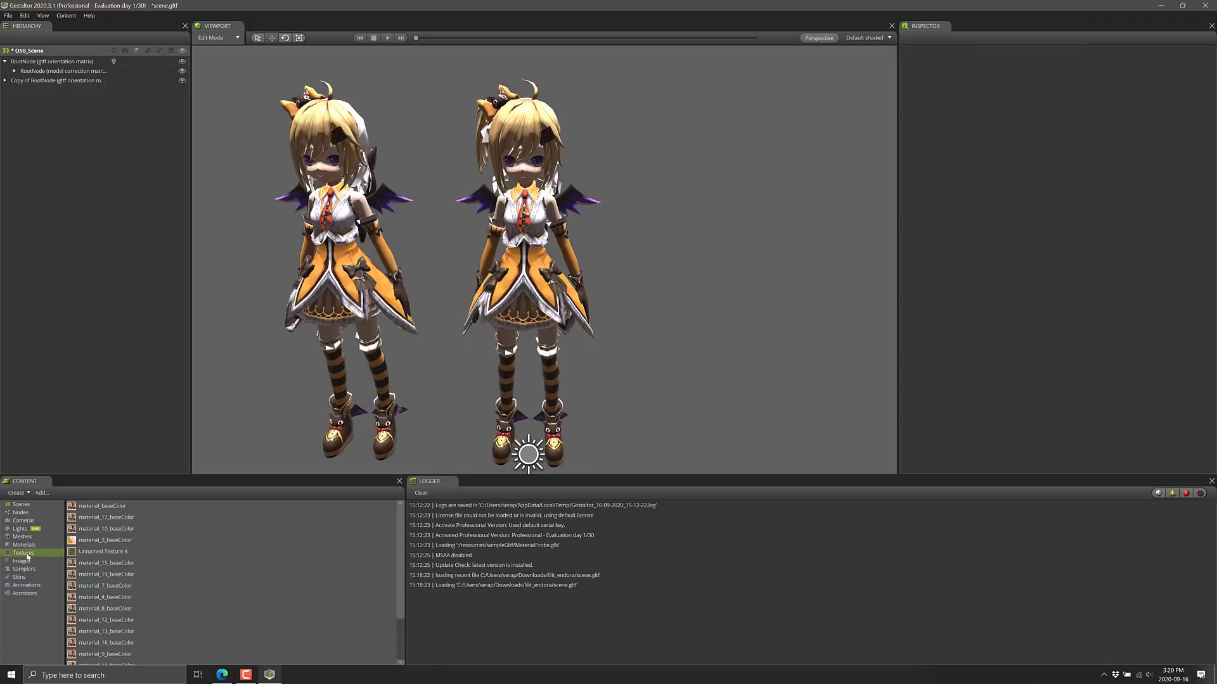
pyautogui.click(143, 552)
pyautogui.click(133, 585)
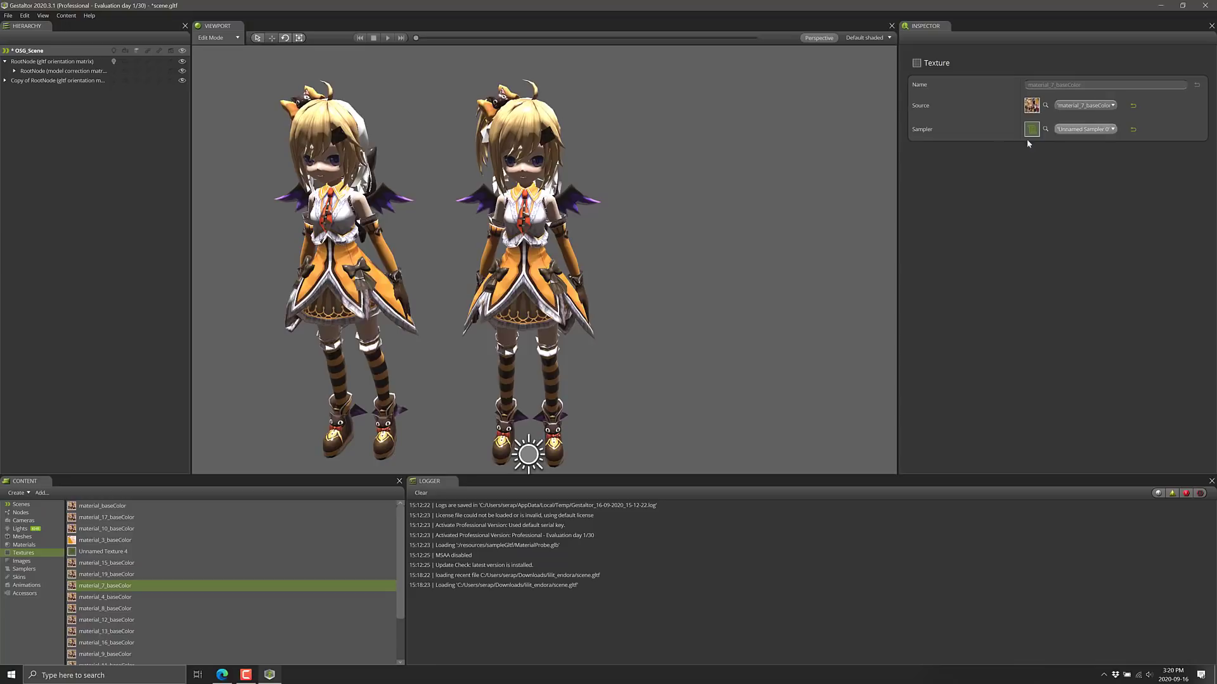
# List the scene's materials again and inspect material_6's properties
pyautogui.click(56, 545)
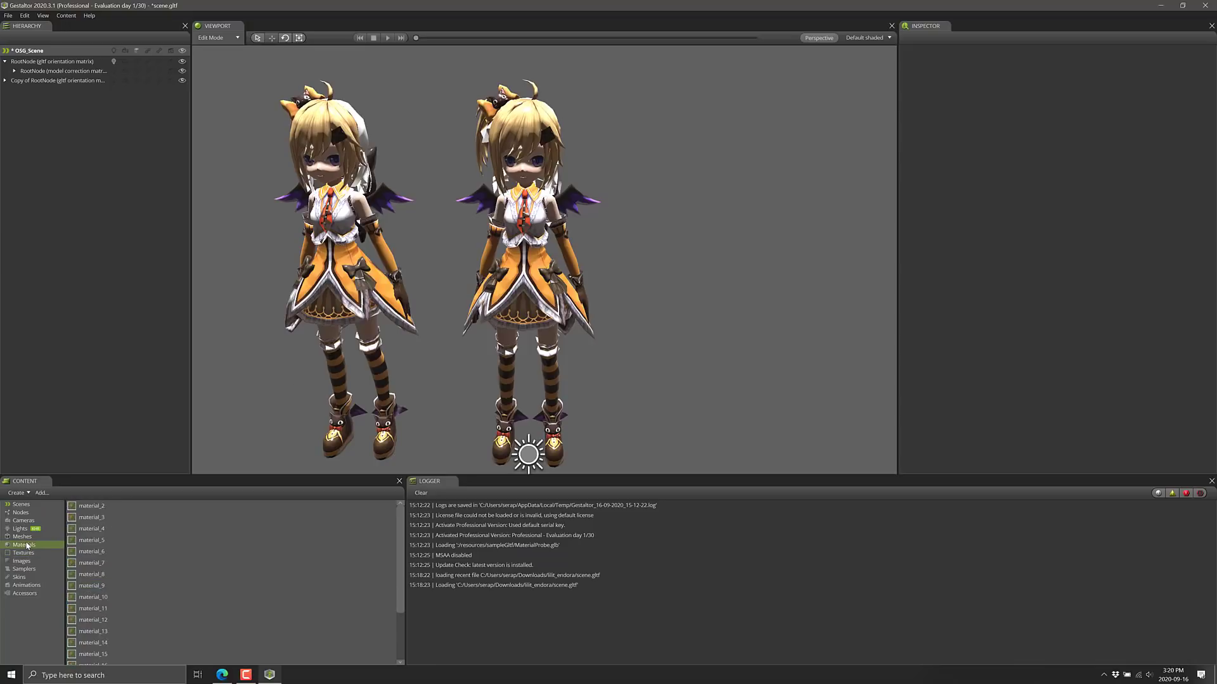
pyautogui.click(86, 552)
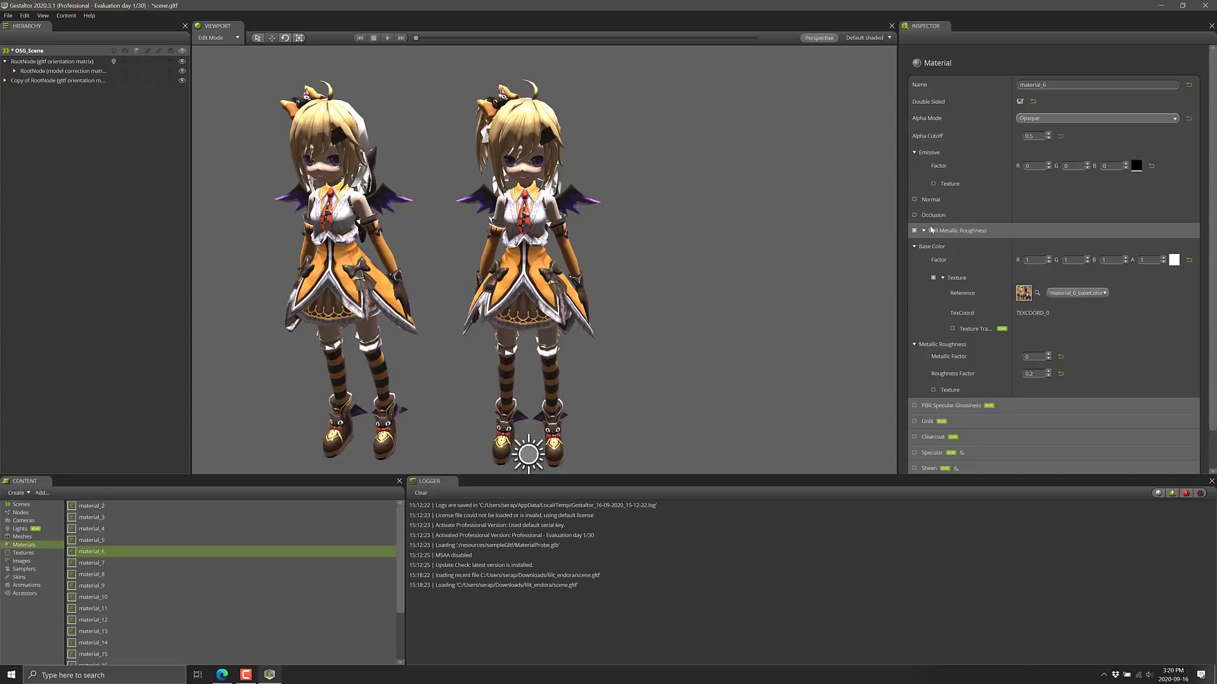
pyautogui.scroll(-1, 967, 416)
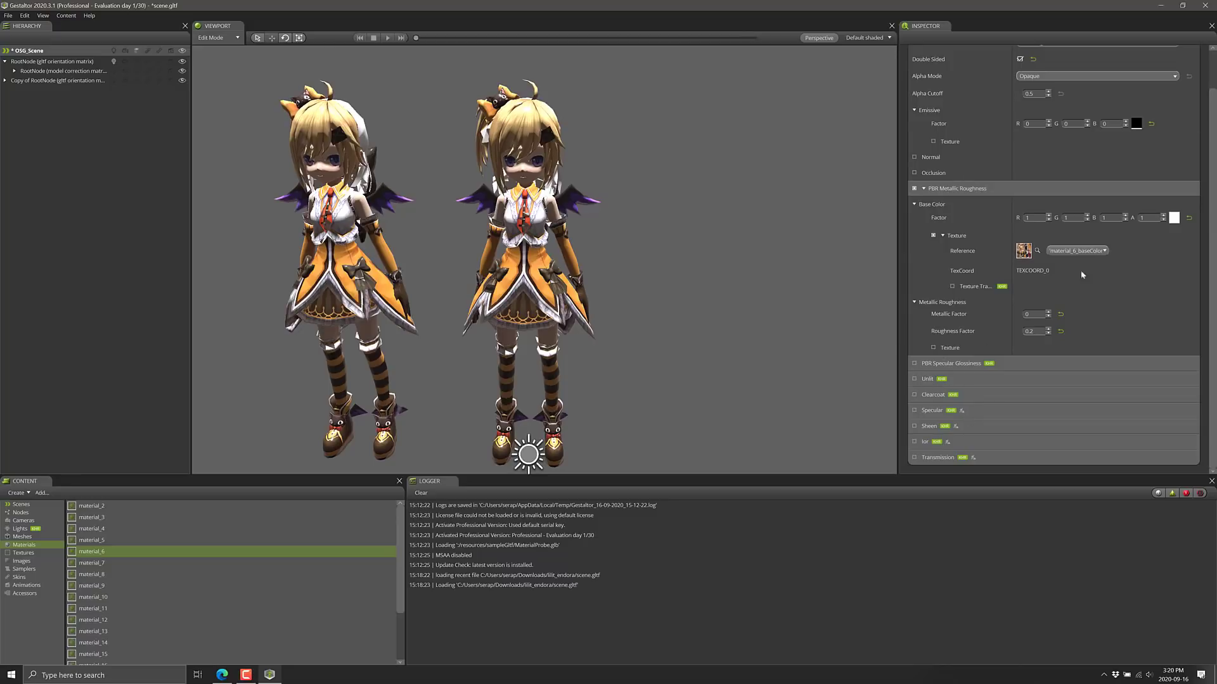
# Inspect meshes Material15, Material10 and Material12, then open Material12's primitive and its material_11
pyautogui.click(23, 537)
pyautogui.click(91, 574)
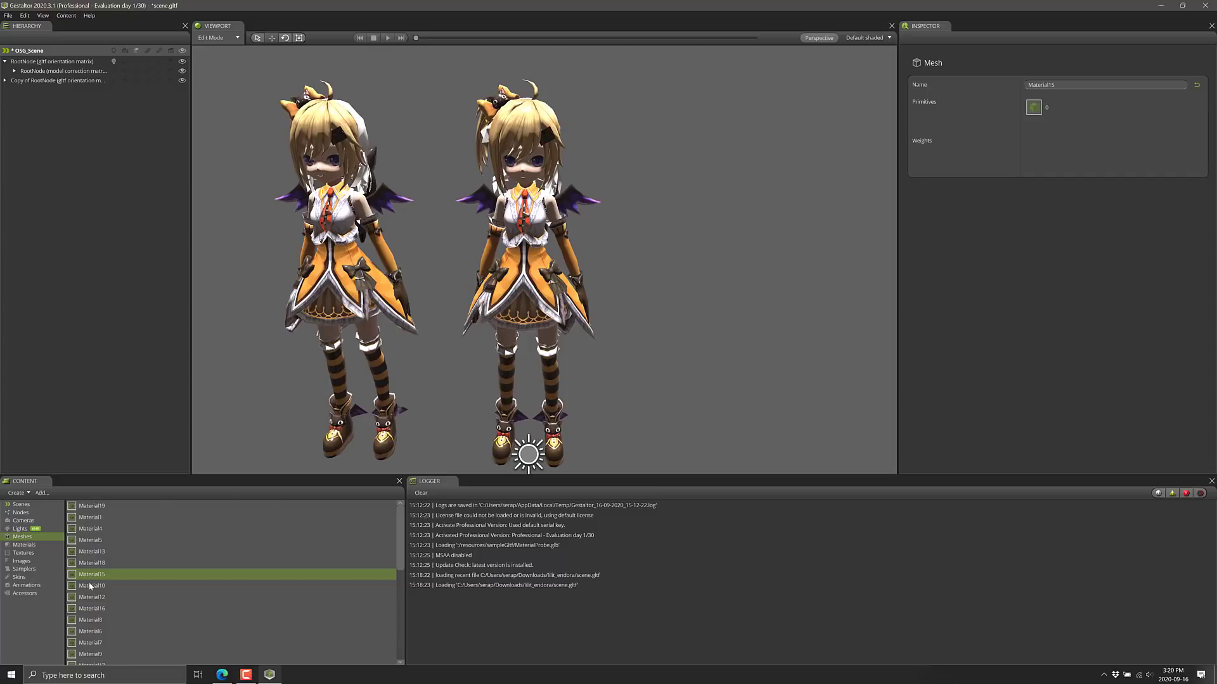
pyautogui.click(103, 588)
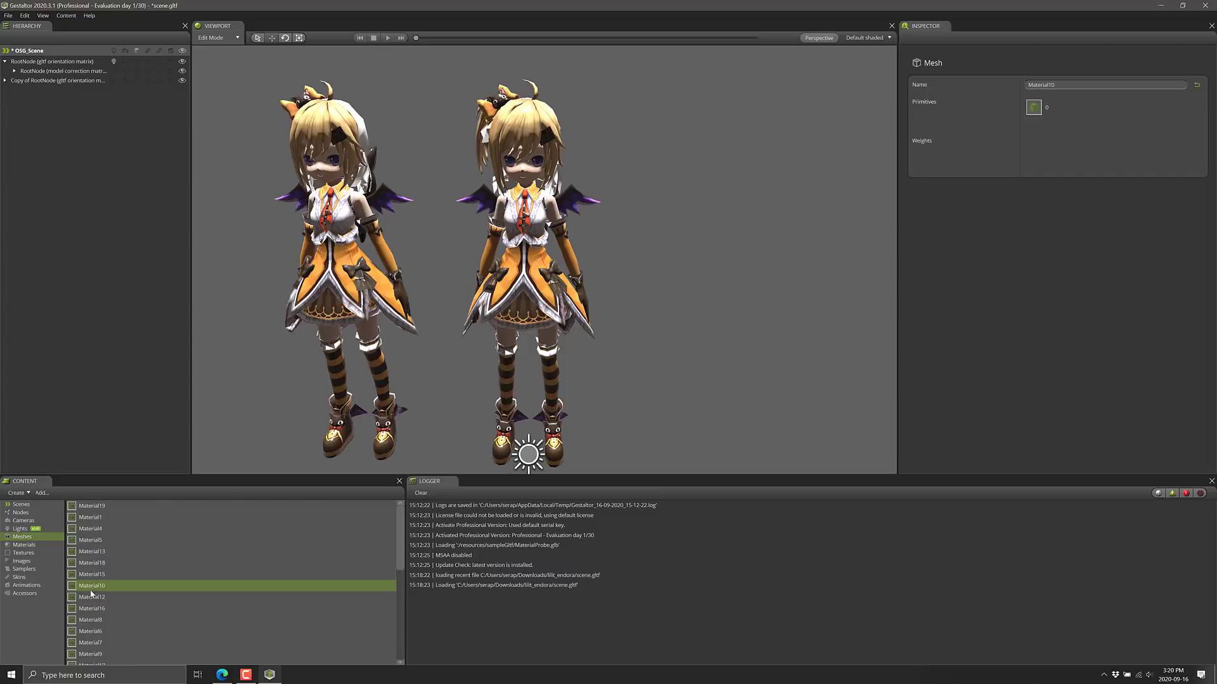
pyautogui.click(92, 597)
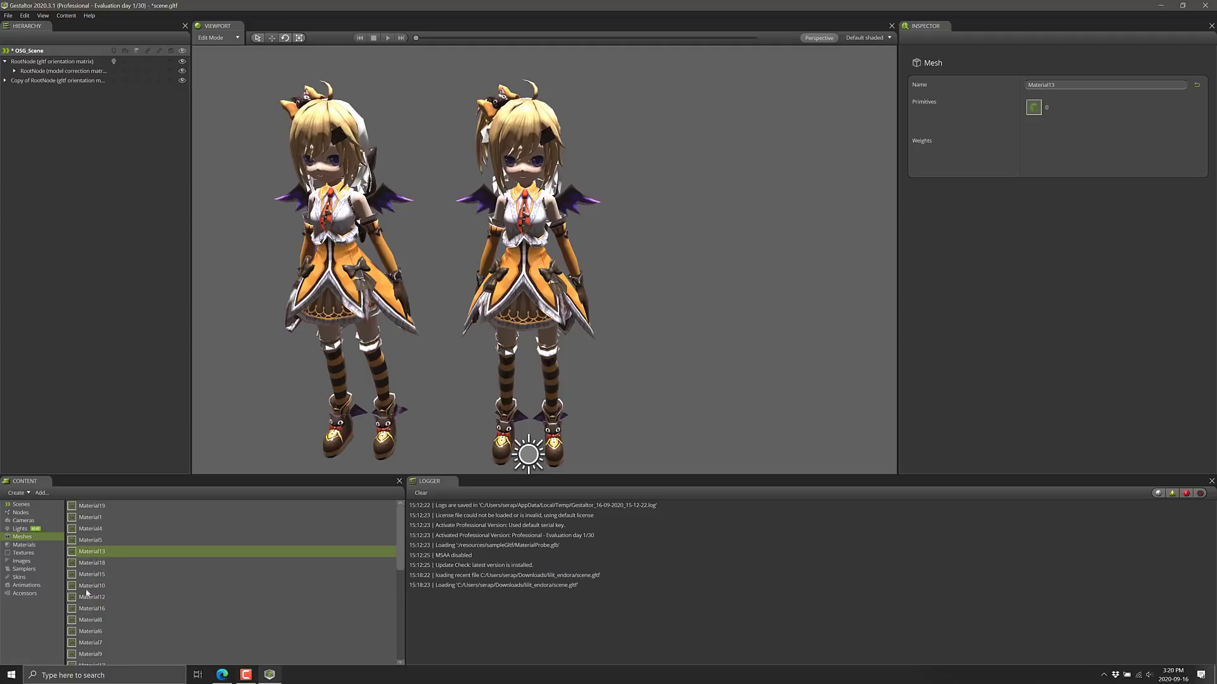
pyautogui.click(1034, 108)
pyautogui.click(1036, 110)
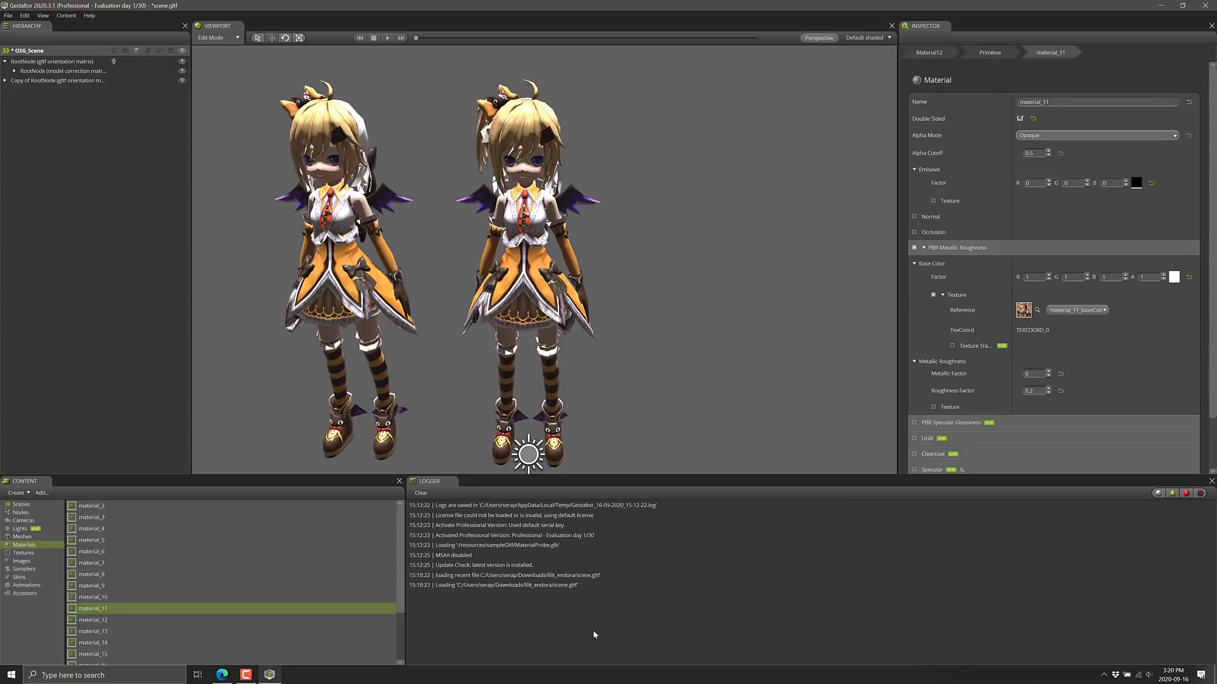
# Start adding content from a file, cancel it, and list the file's scenes
pyautogui.click(42, 493)
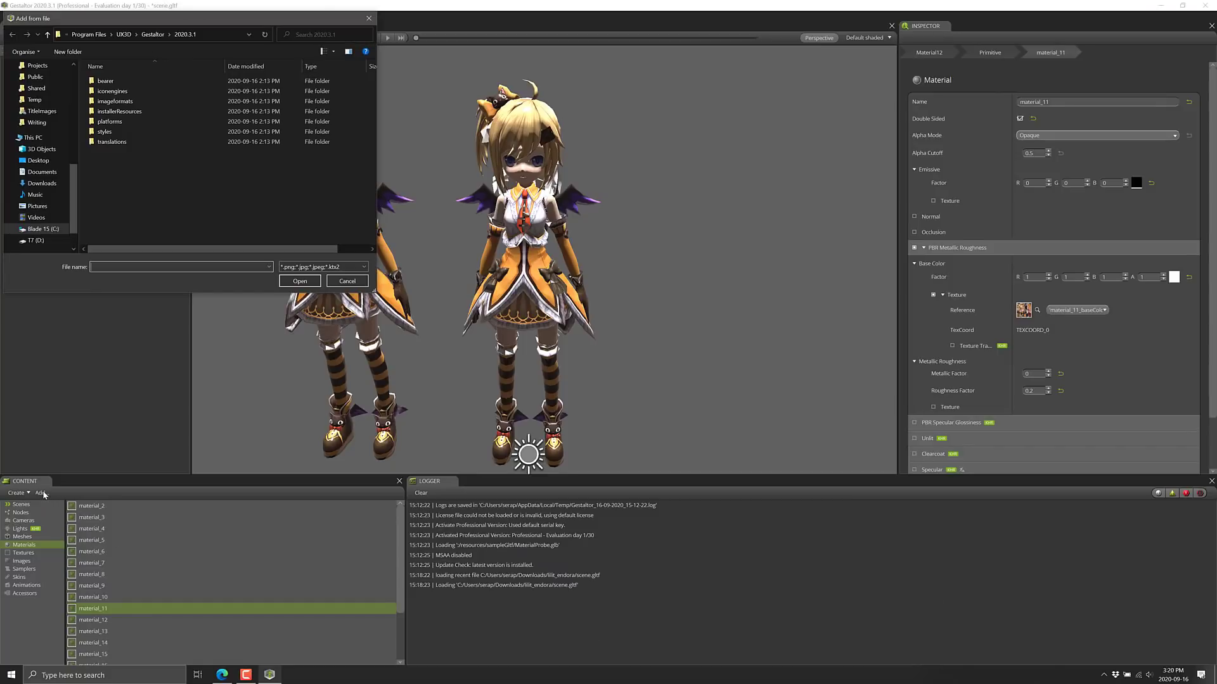
pyautogui.click(347, 280)
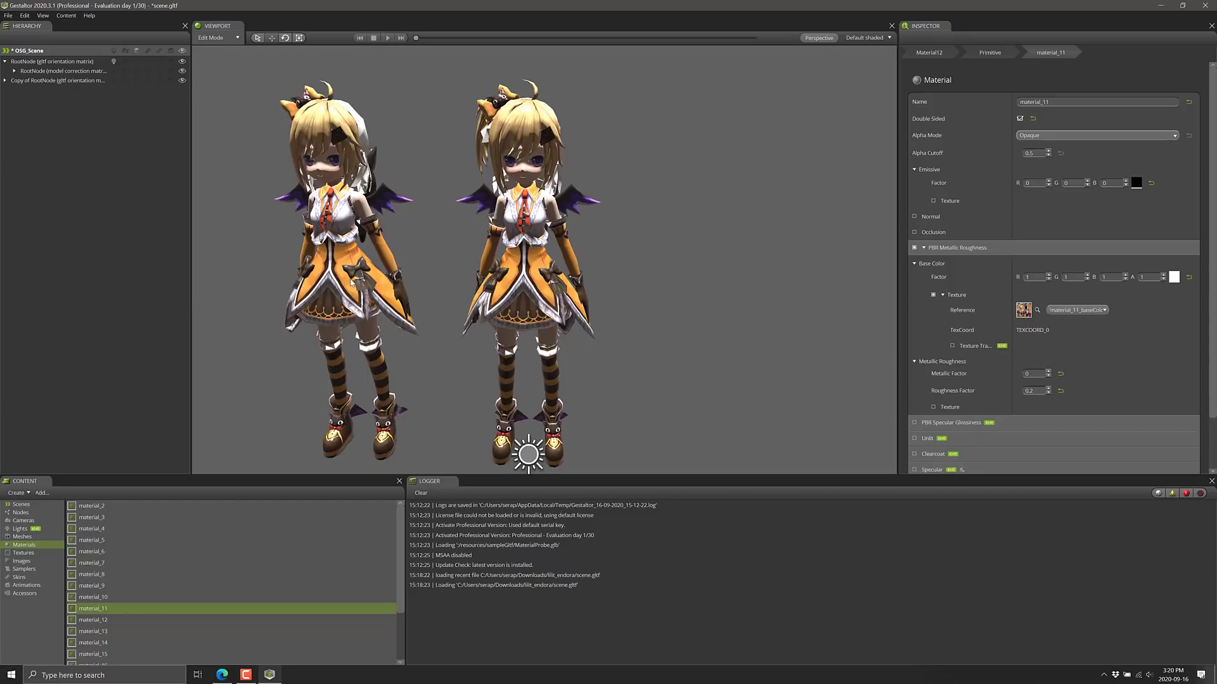
pyautogui.click(21, 504)
# Create a new empty scene and make Unnamed Scene 1 the active scene
pyautogui.rightClick(191, 564)
pyautogui.click(223, 567)
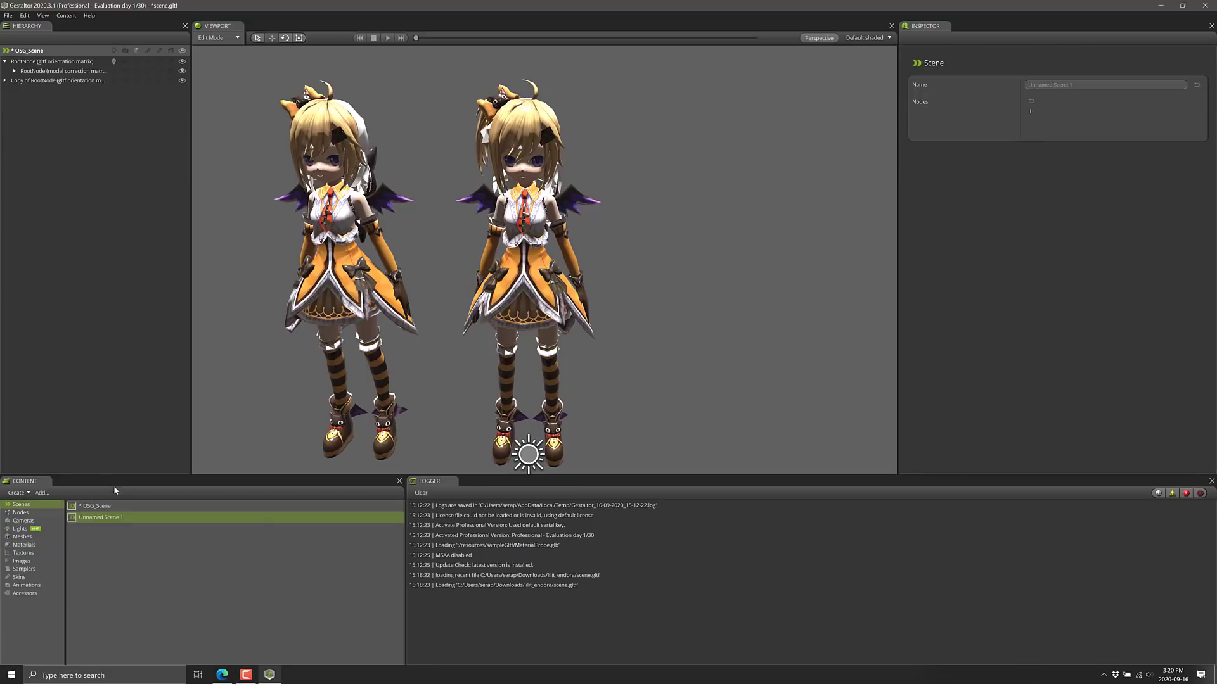
pyautogui.doubleClick(105, 517)
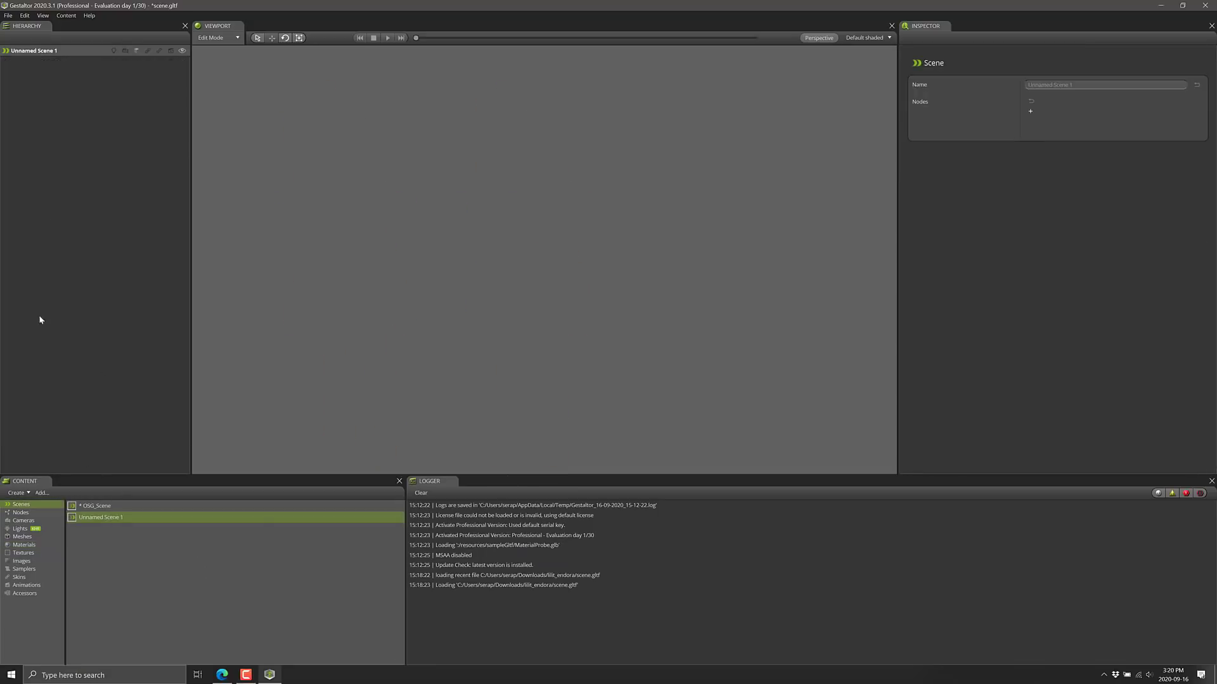
# Add the existing Material2 node to the scene and move it left along X to about -1.05
pyautogui.rightClick(73, 138)
pyautogui.click(102, 141)
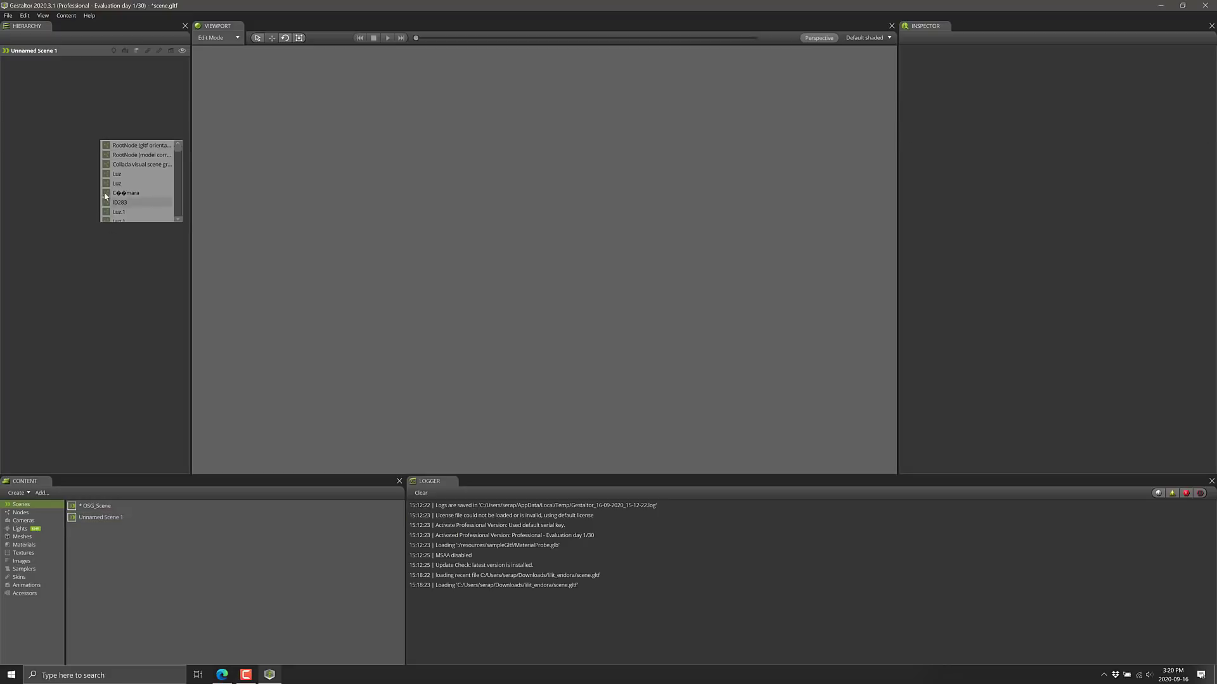
pyautogui.scroll(-5, 139, 211)
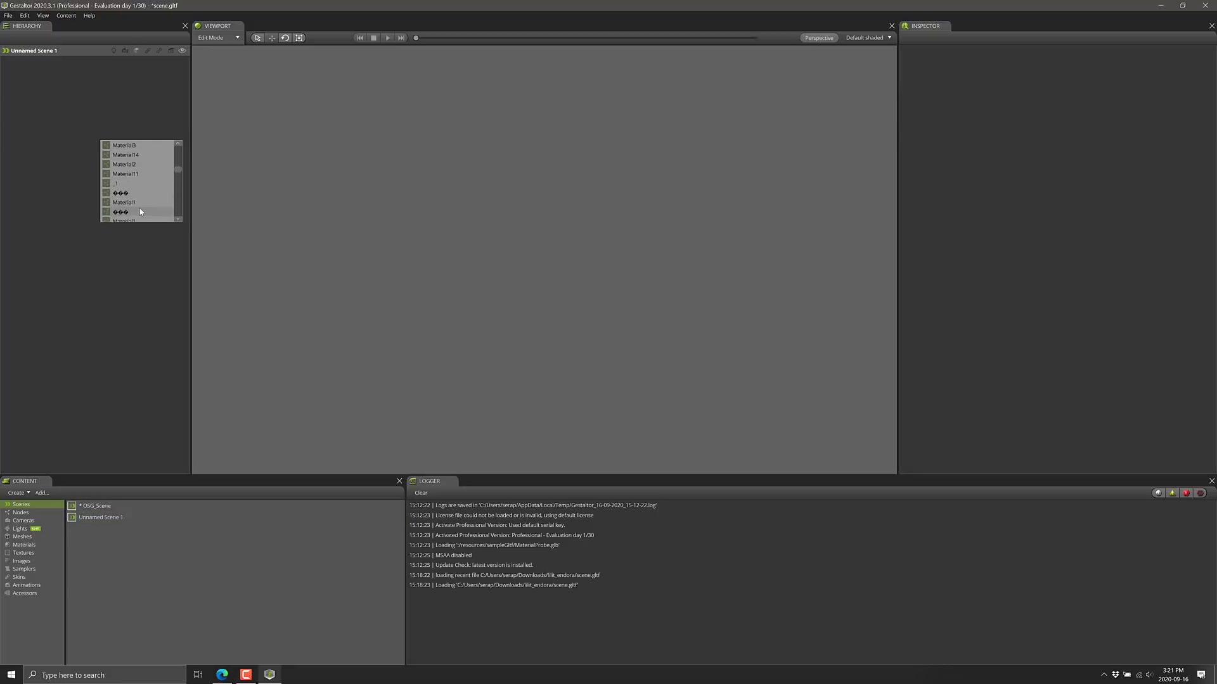
pyautogui.click(141, 165)
pyautogui.click(62, 61)
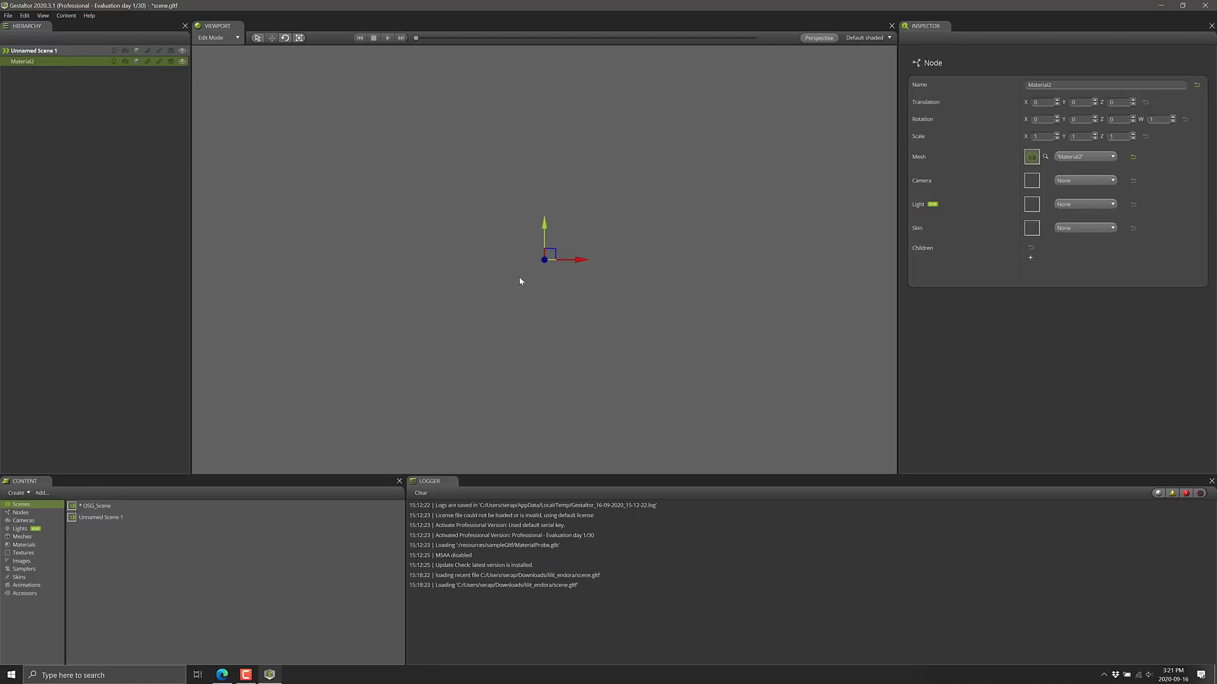
pyautogui.moveTo(579, 259); pyautogui.dragTo(531, 259)
pyautogui.click(8, 15)
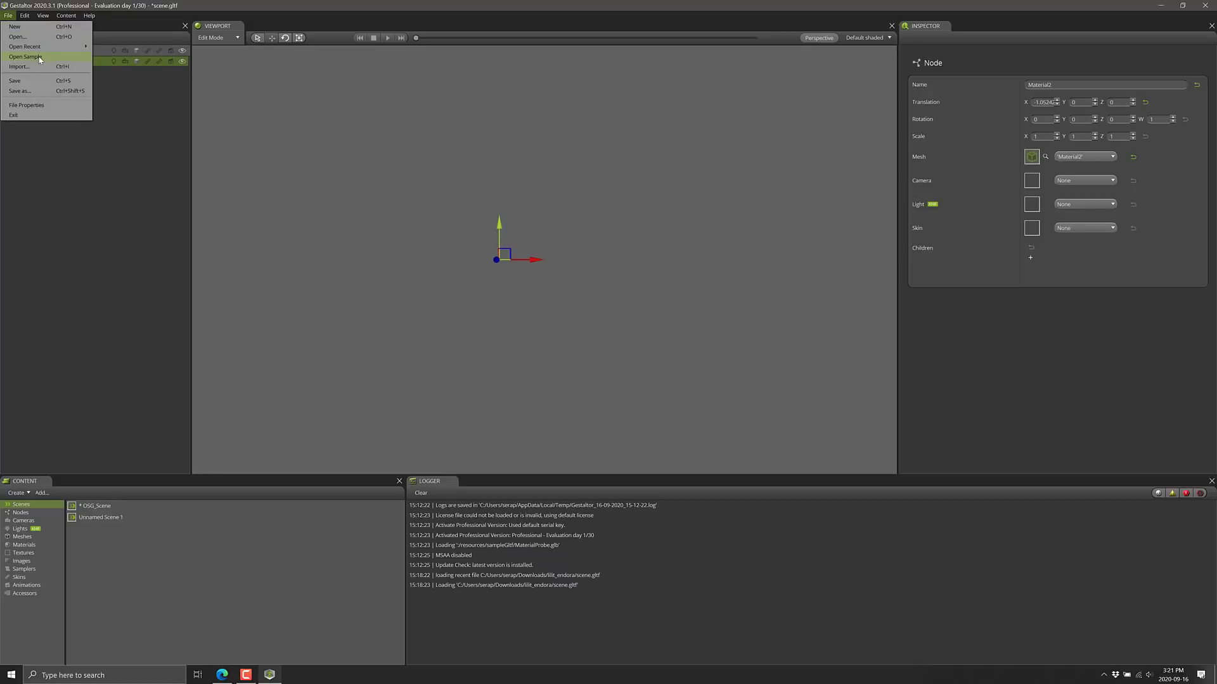
pyautogui.click(25, 90)
pyautogui.click(198, 255)
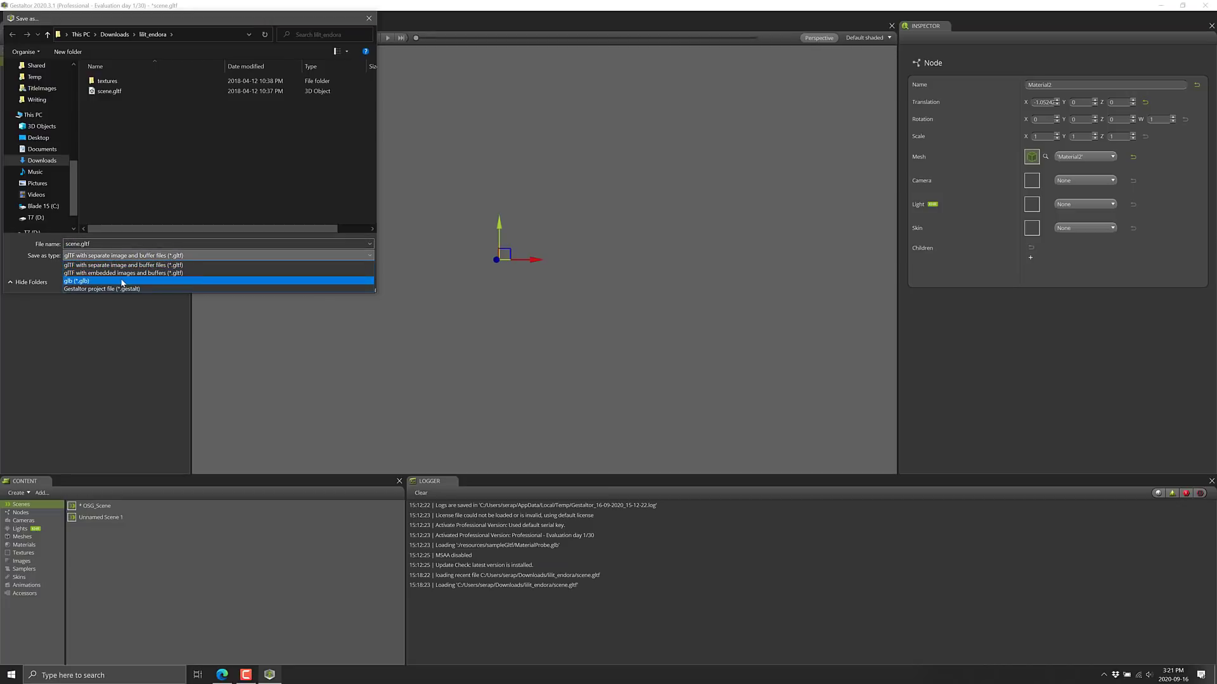
pyautogui.click(176, 180)
pyautogui.click(342, 286)
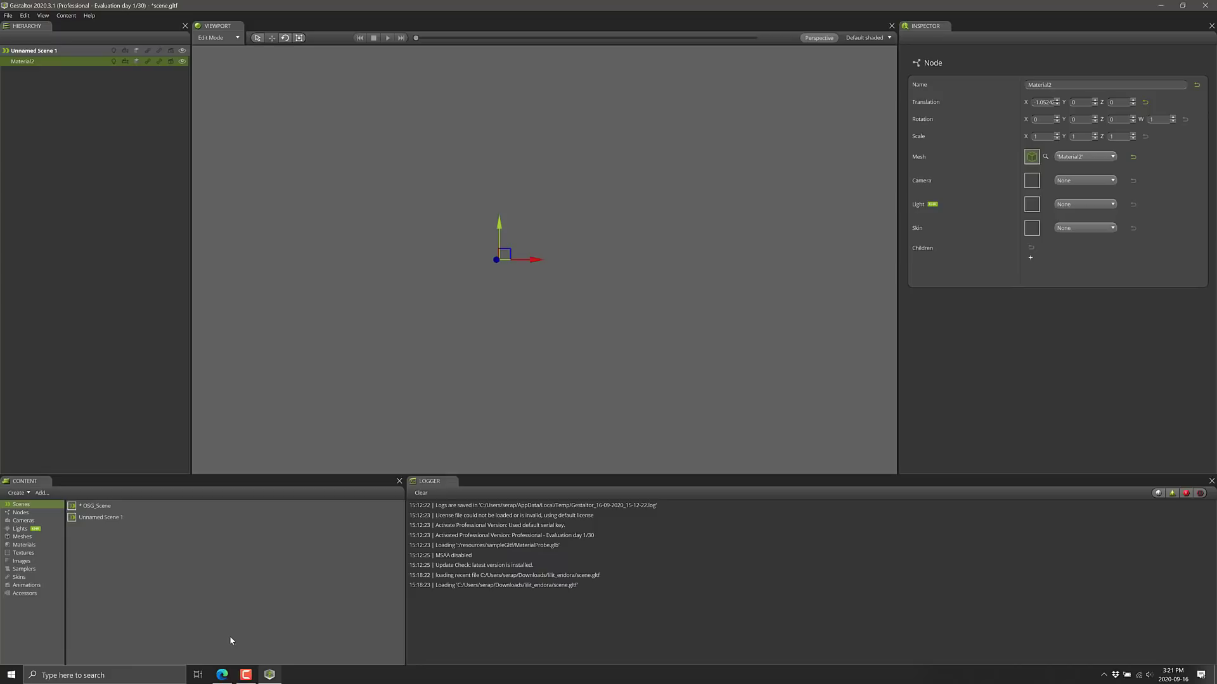
# Load recent neo_bangkok/scene.gltf, discarding unsaved changes, and select the red plane
pyautogui.click(9, 16)
pyautogui.moveTo(38, 49)
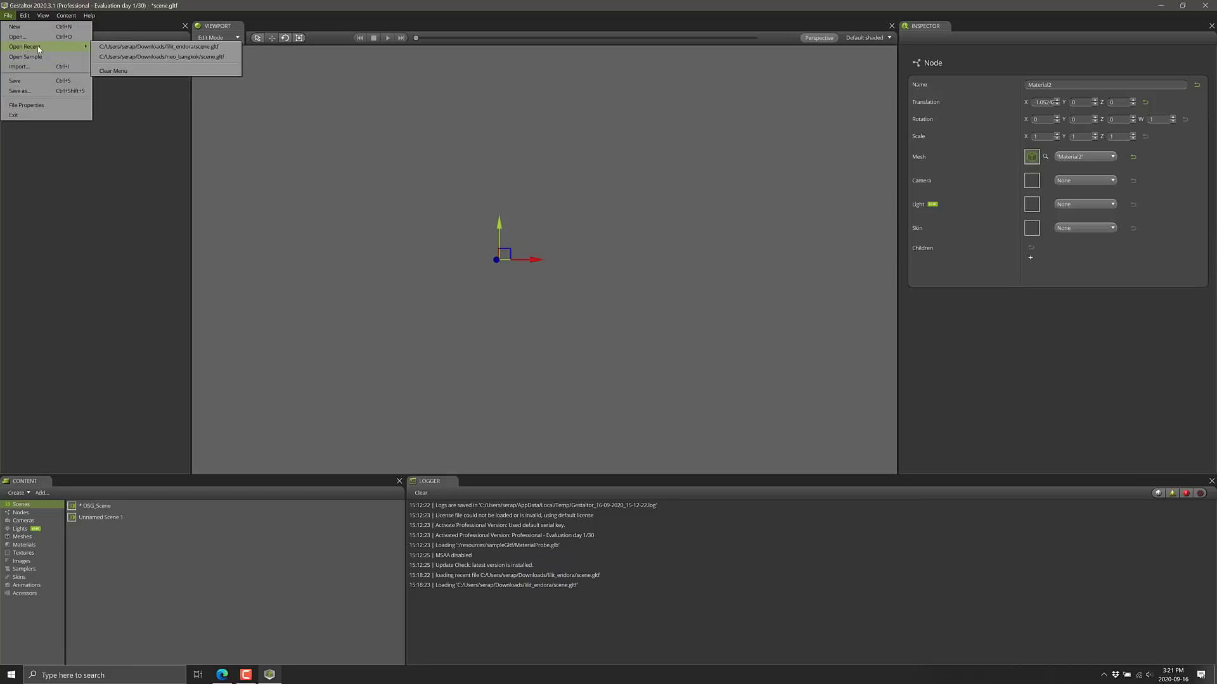
pyautogui.click(129, 57)
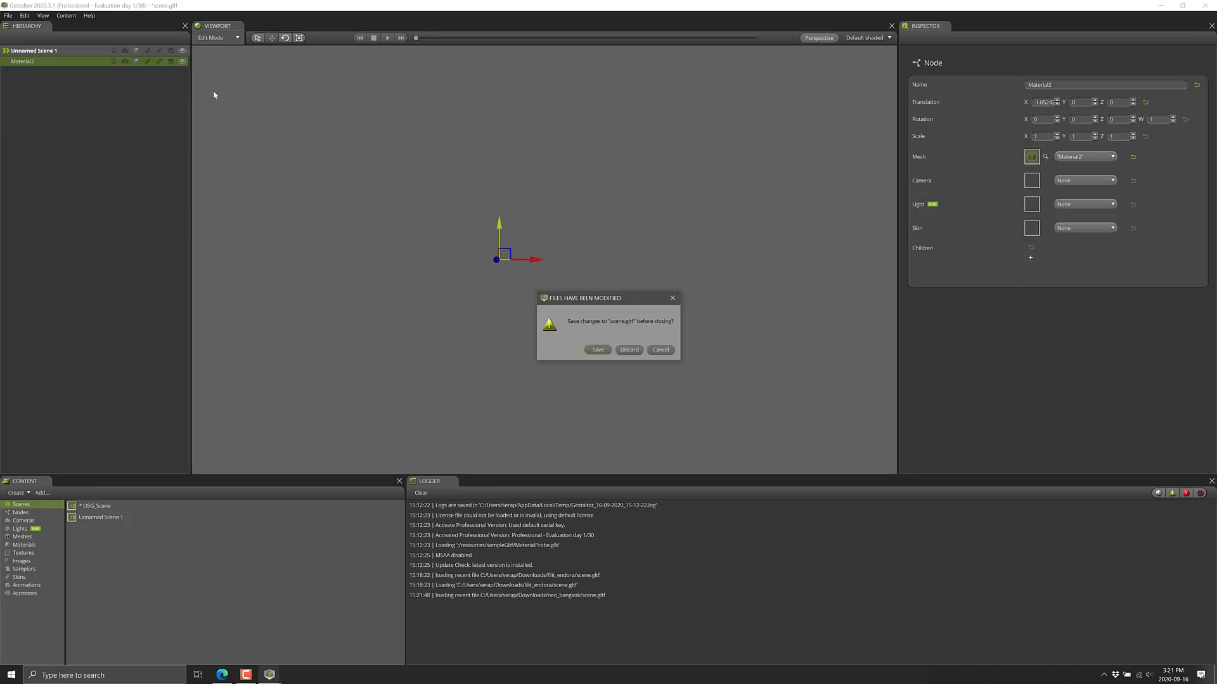
pyautogui.click(630, 351)
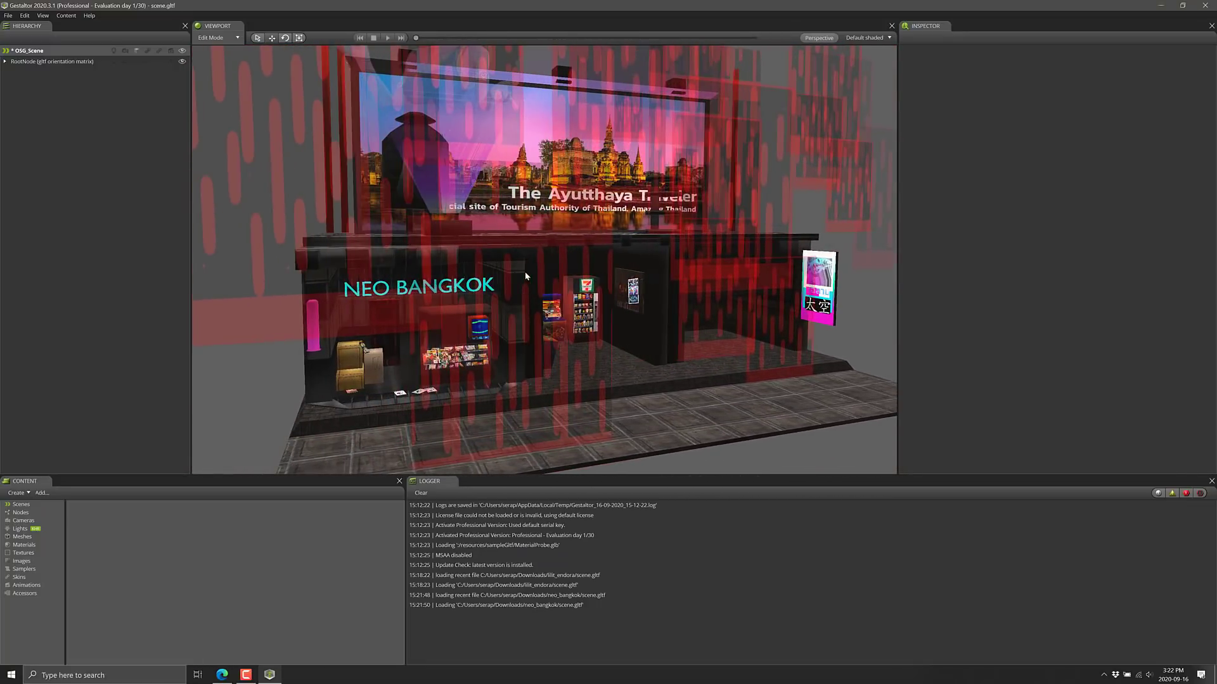
pyautogui.click(834, 142)
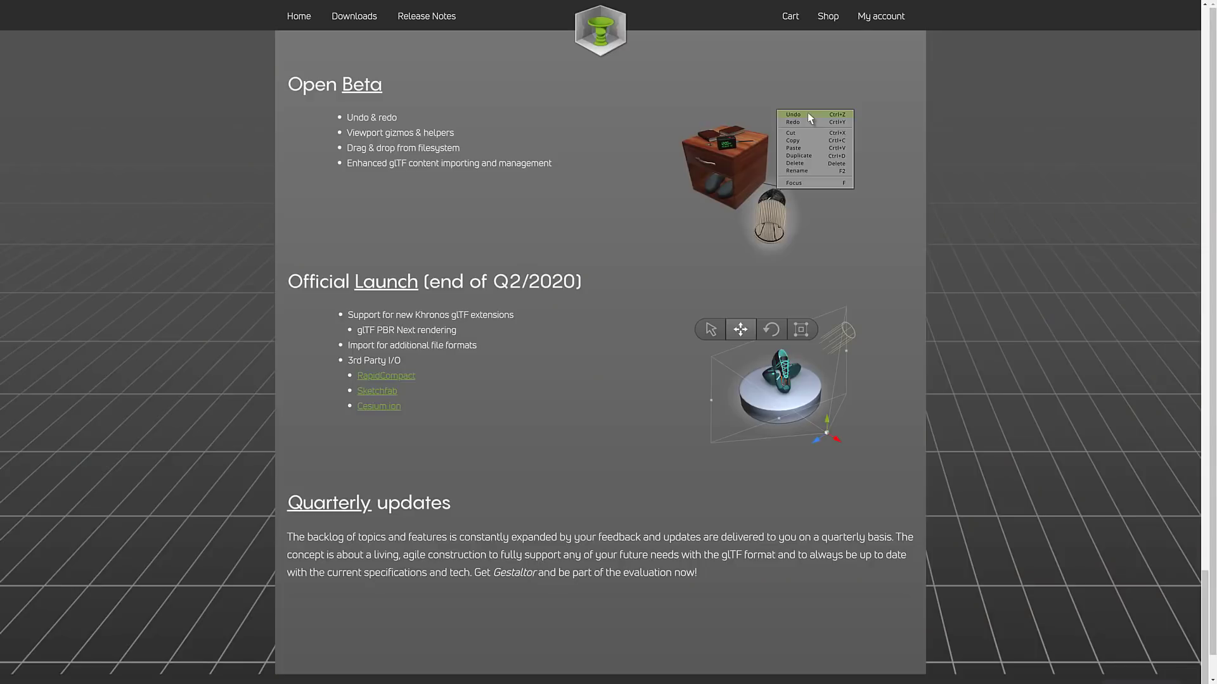
# Scroll gestaltor.io from the roadmap up, then down to the Community, Professional and Evaluation downloads
pyautogui.scroll(15, 563, 446)
pyautogui.scroll(-8, 583, 493)
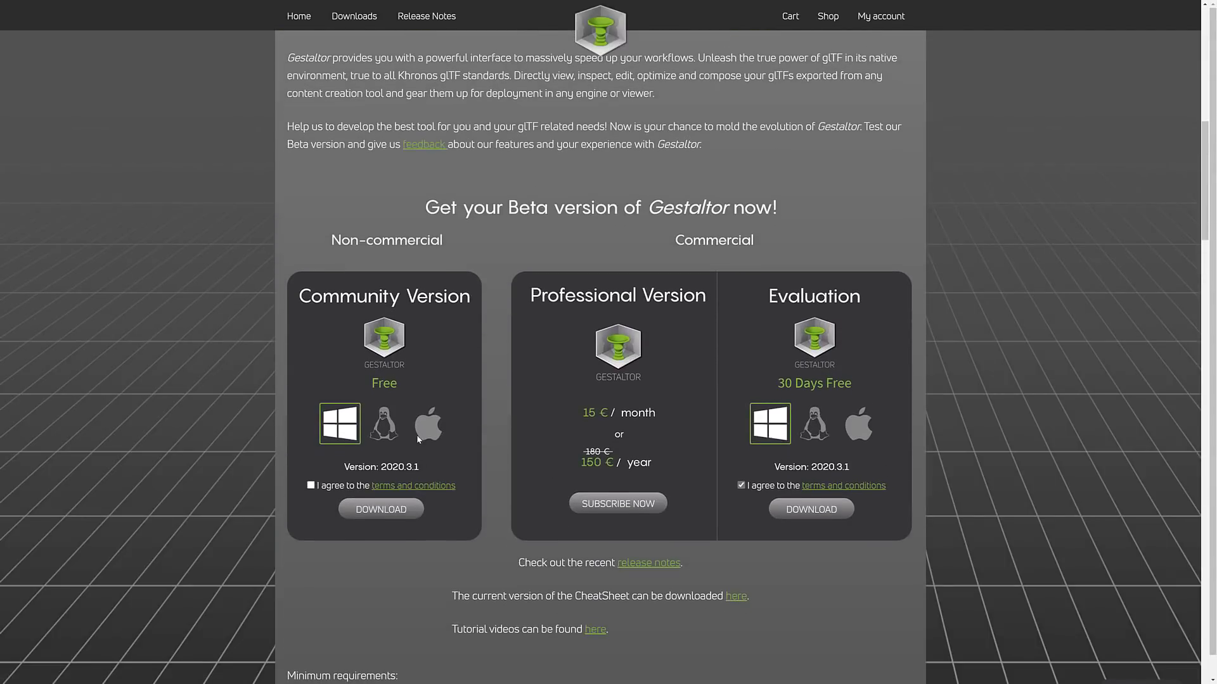